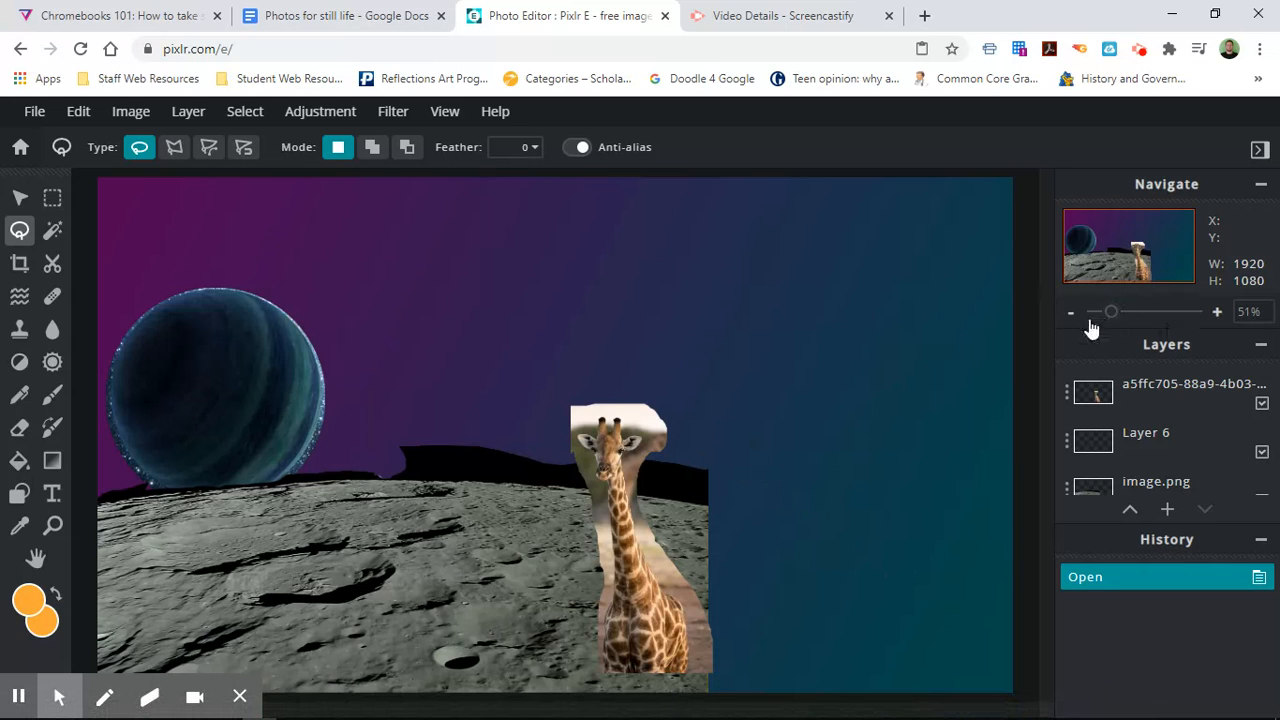
Zoom in on the giraffe's head to about 169% and set the Lasso tool to the Magnetic type.
{"action": "left_click_drag", "start_coordinate": [1110, 314], "coordinate": [1142, 318]}
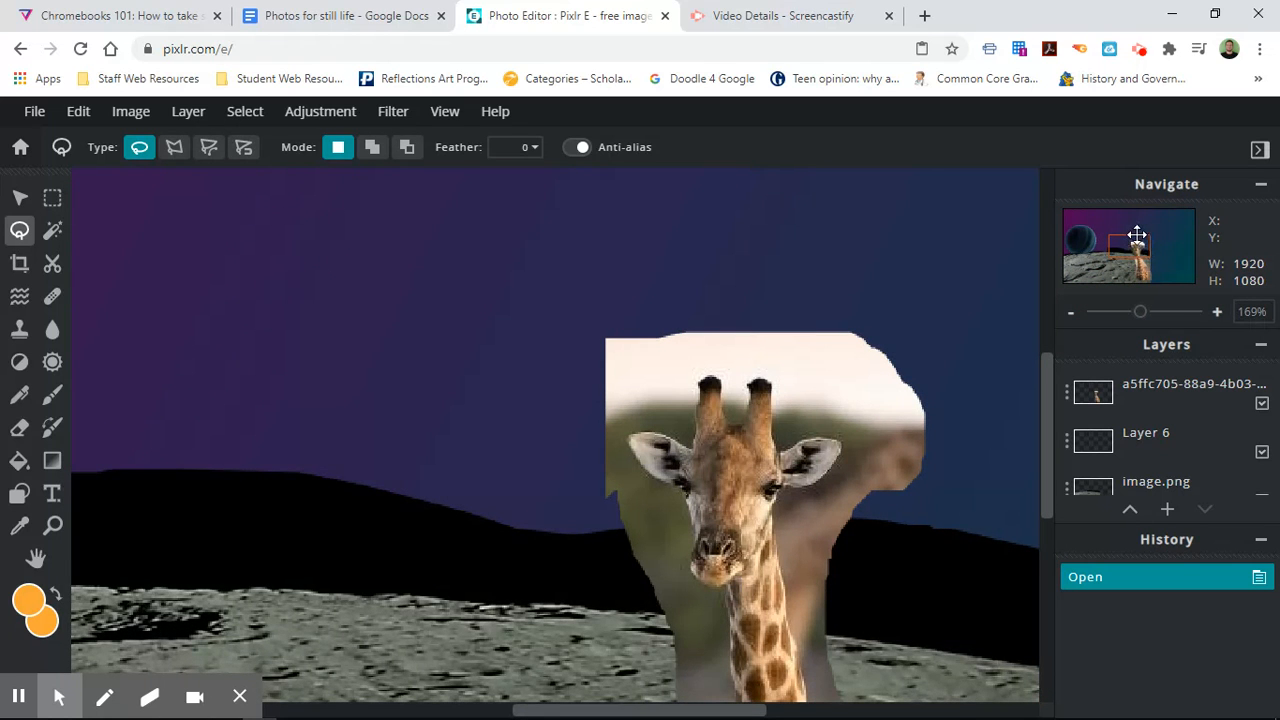
{"action": "mouse_move", "coordinate": [1137, 236]}
{"action": "left_mouse_down"}
{"action": "mouse_move", "coordinate": [1108, 252]}
{"action": "mouse_move", "coordinate": [1090, 240]}
{"action": "mouse_move", "coordinate": [1142, 238]}
{"action": "left_mouse_up"}
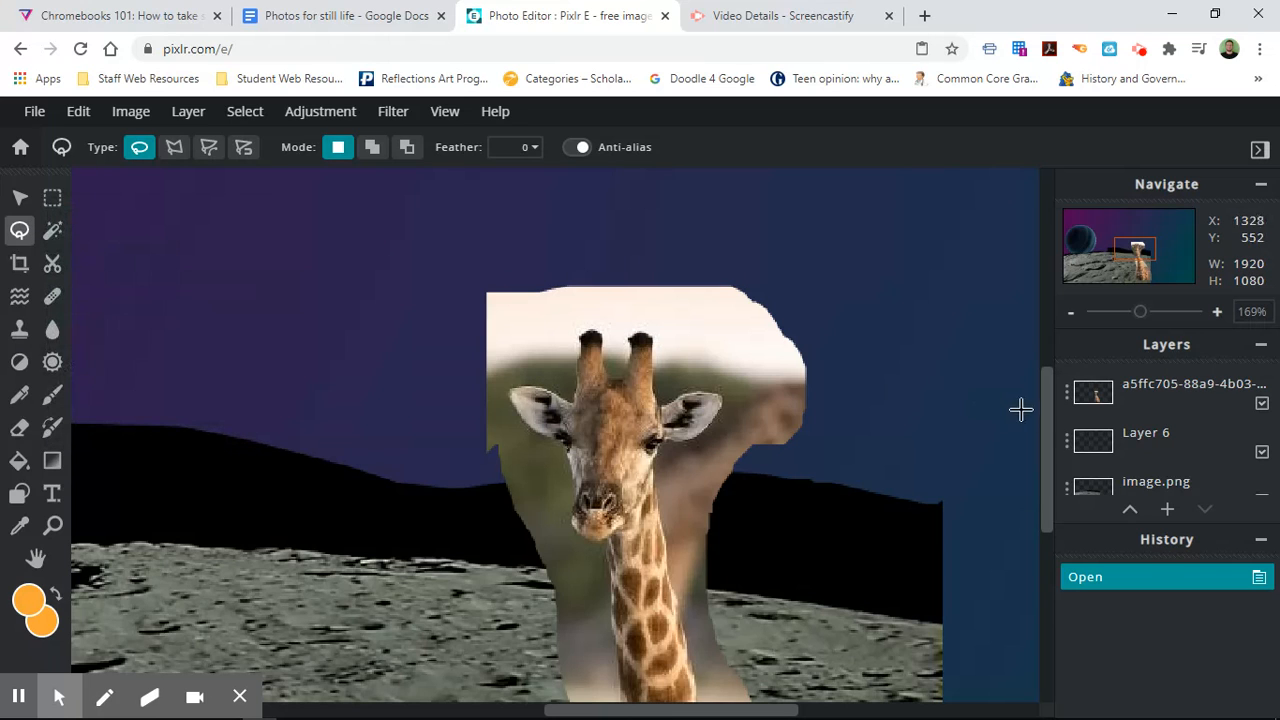
{"action": "mouse_move", "coordinate": [1045, 409]}
{"action": "left_mouse_down"}
{"action": "mouse_move", "coordinate": [1070, 597]}
{"action": "mouse_move", "coordinate": [1063, 420]}
{"action": "mouse_move", "coordinate": [1041, 395]}
{"action": "mouse_move", "coordinate": [1041, 415]}
{"action": "left_mouse_up"}
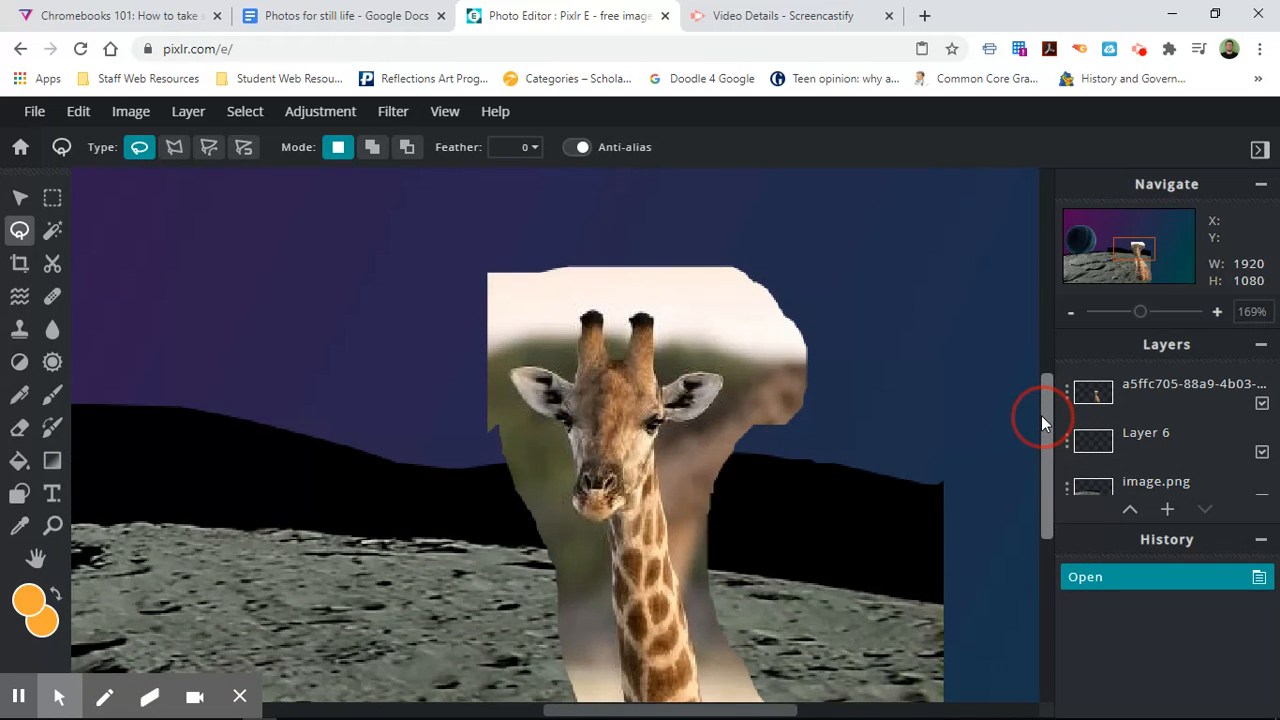
{"action": "left_click_drag", "start_coordinate": [1042, 415], "coordinate": [1042, 415]}
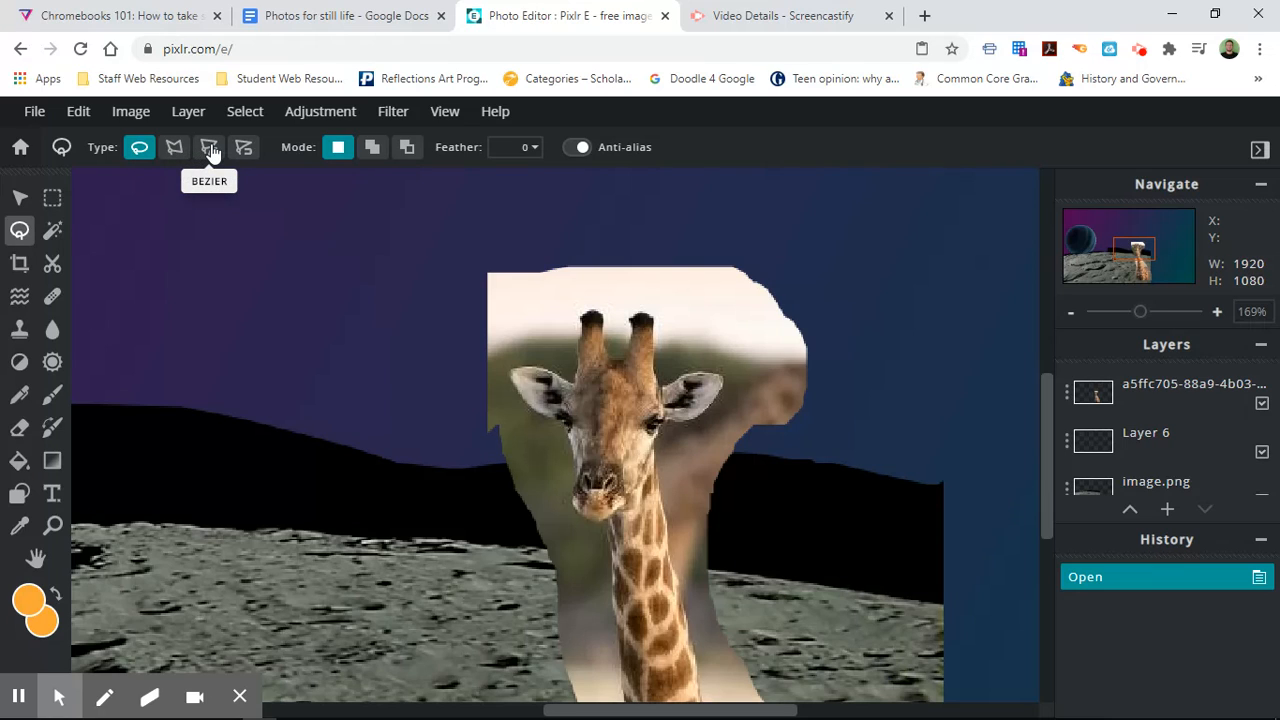
{"action": "left_click", "coordinate": [242, 150]}
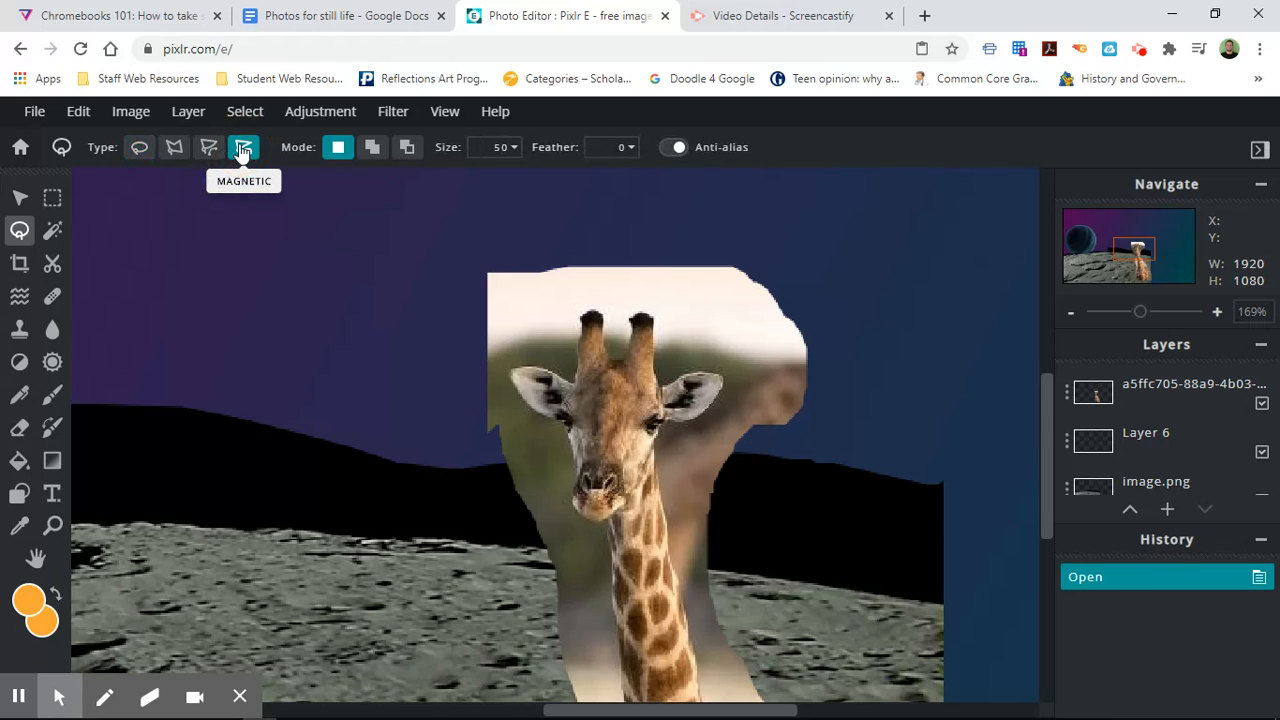
Try to trace the giraffe's horns and one ear with the magnetic lasso, and undo that selection.
{"action": "left_click", "coordinate": [569, 381]}
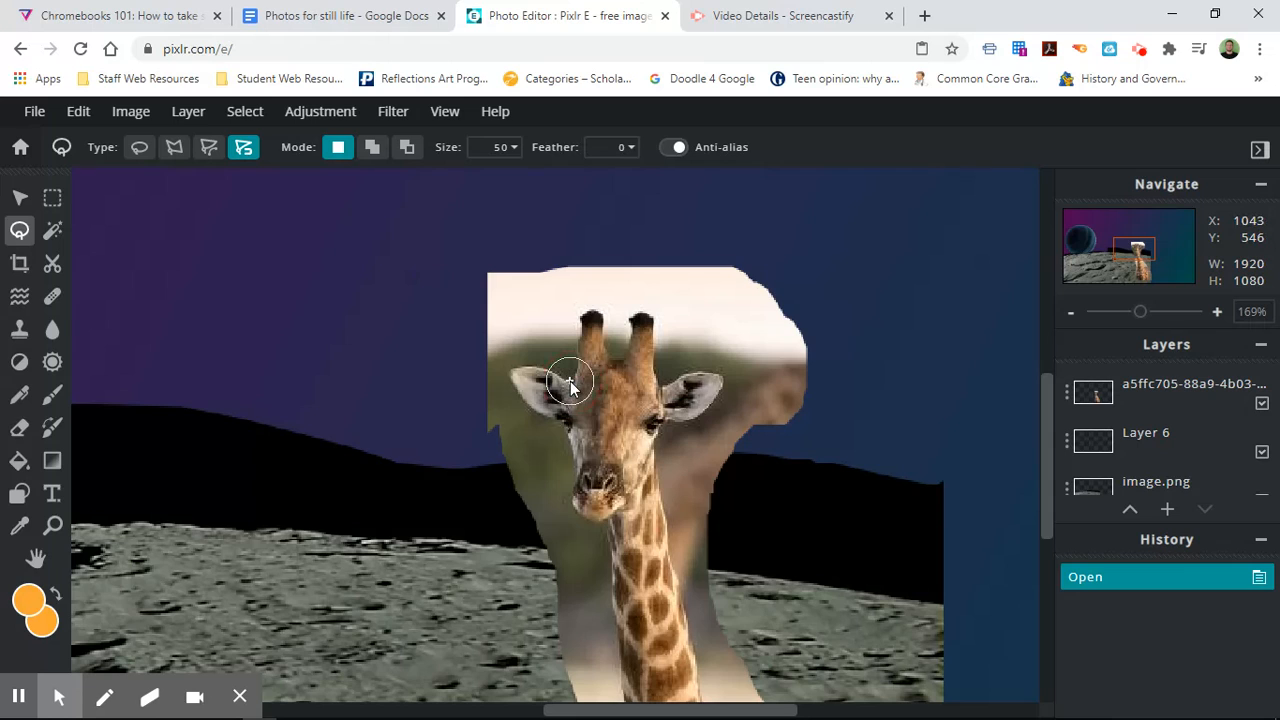
{"action": "left_click", "coordinate": [578, 347]}
{"action": "mouse_move", "coordinate": [578, 345]}
{"action": "left_mouse_down"}
{"action": "mouse_move", "coordinate": [587, 302]}
{"action": "mouse_move", "coordinate": [608, 318]}
{"action": "mouse_move", "coordinate": [615, 352]}
{"action": "mouse_move", "coordinate": [632, 345]}
{"action": "mouse_move", "coordinate": [627, 308]}
{"action": "mouse_move", "coordinate": [640, 310]}
{"action": "mouse_move", "coordinate": [657, 319]}
{"action": "mouse_move", "coordinate": [662, 375]}
{"action": "mouse_move", "coordinate": [727, 374]}
{"action": "mouse_move", "coordinate": [725, 403]}
{"action": "mouse_move", "coordinate": [670, 423]}
{"action": "left_mouse_up"}
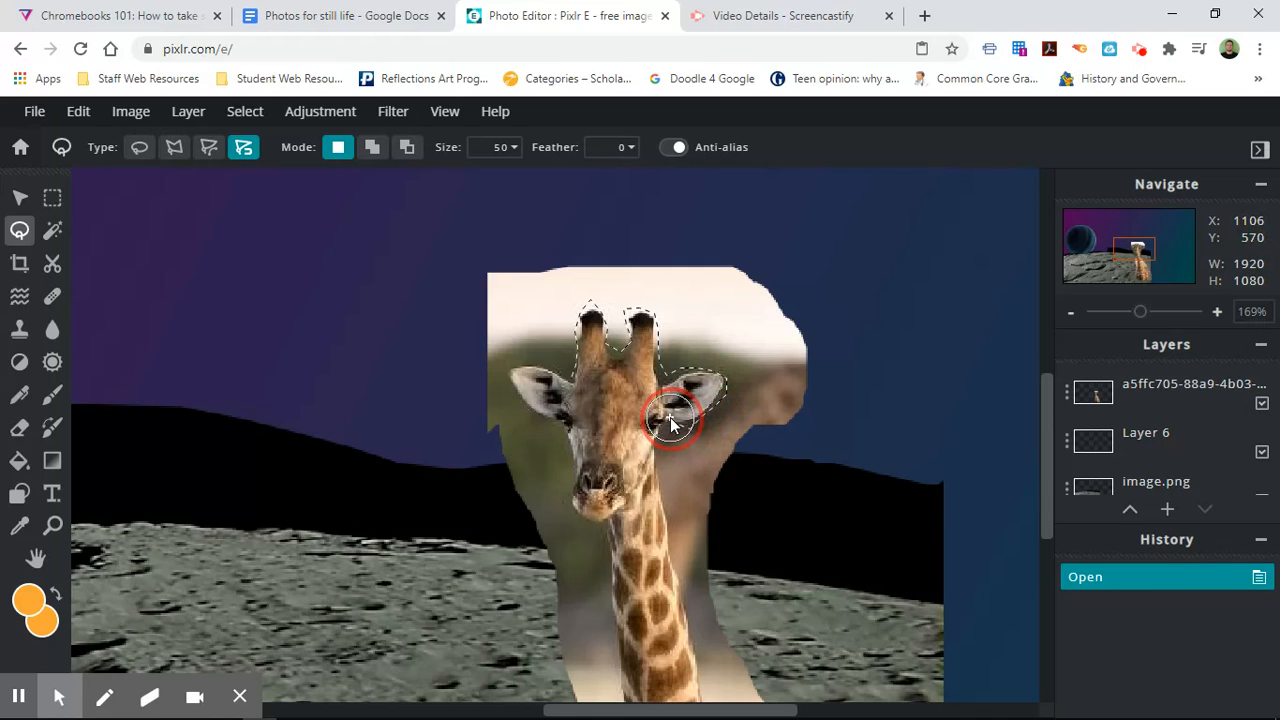
{"action": "mouse_move", "coordinate": [670, 423]}
{"action": "left_mouse_down"}
{"action": "mouse_move", "coordinate": [565, 372]}
{"action": "mouse_move", "coordinate": [667, 484]}
{"action": "left_mouse_up"}
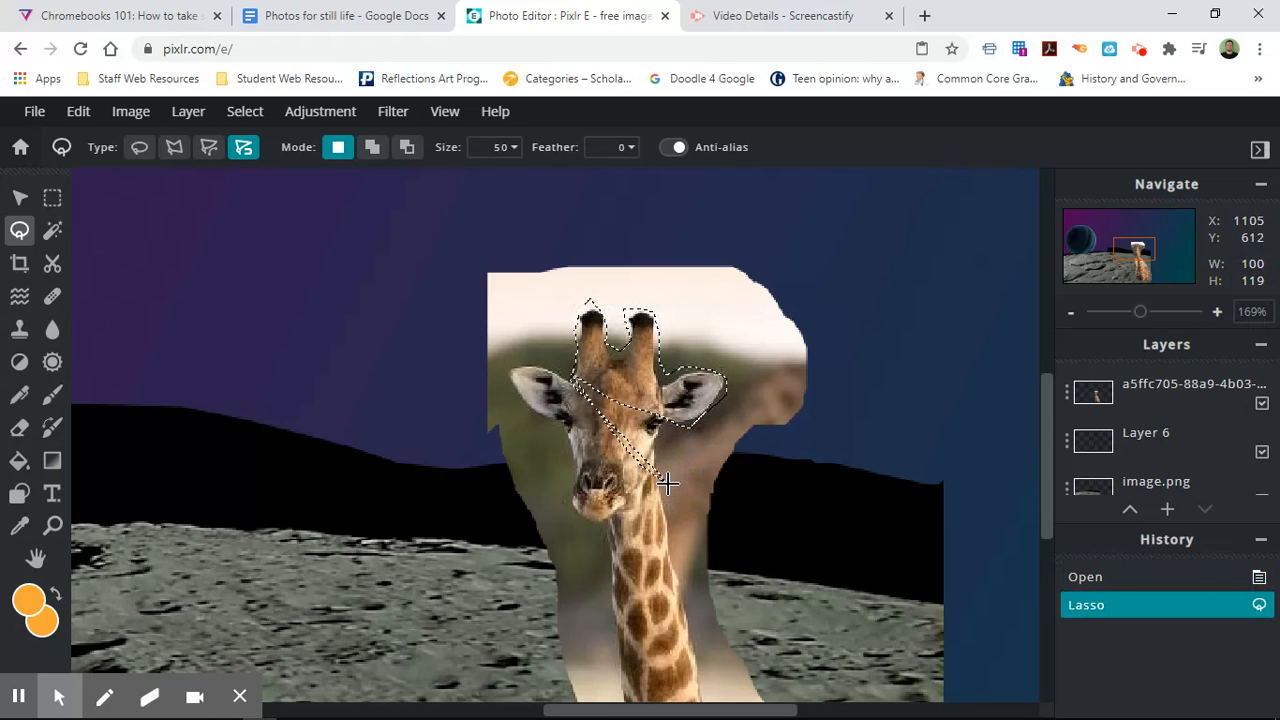
{"action": "key", "text": "ctrl+z"}
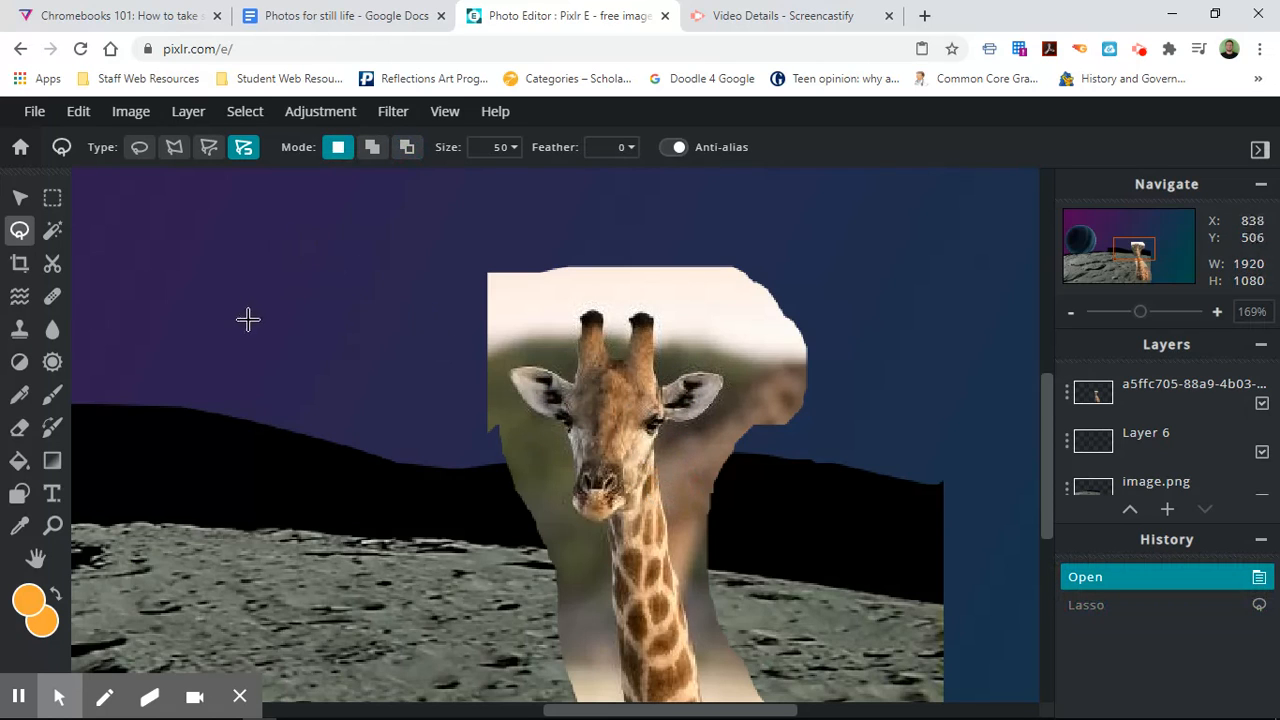
Try to outline the black area above the moon's horizon and clear it, and undo the clearing.
{"action": "left_click_drag", "start_coordinate": [1145, 249], "coordinate": [1120, 248]}
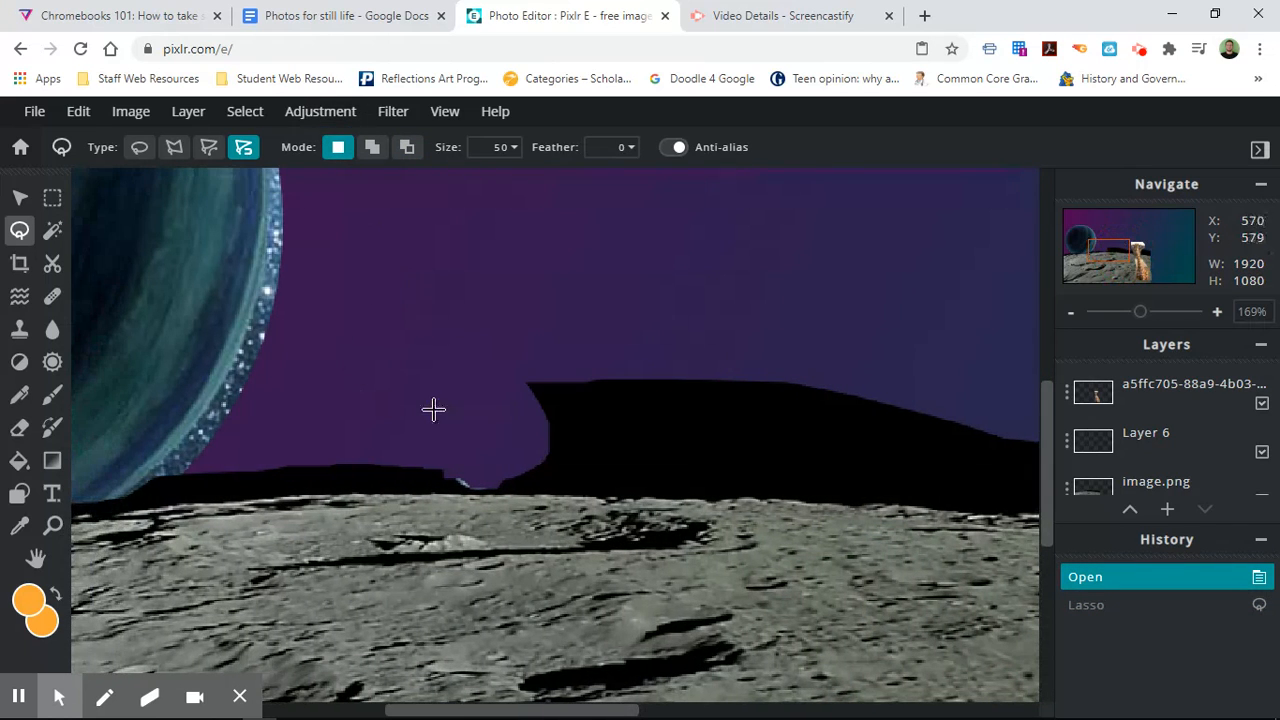
{"action": "mouse_move", "coordinate": [510, 492]}
{"action": "left_mouse_down"}
{"action": "mouse_move", "coordinate": [885, 507]}
{"action": "mouse_move", "coordinate": [903, 464]}
{"action": "mouse_move", "coordinate": [885, 415]}
{"action": "mouse_move", "coordinate": [840, 375]}
{"action": "mouse_move", "coordinate": [687, 344]}
{"action": "mouse_move", "coordinate": [534, 400]}
{"action": "mouse_move", "coordinate": [500, 431]}
{"action": "mouse_move", "coordinate": [517, 497]}
{"action": "left_mouse_up"}
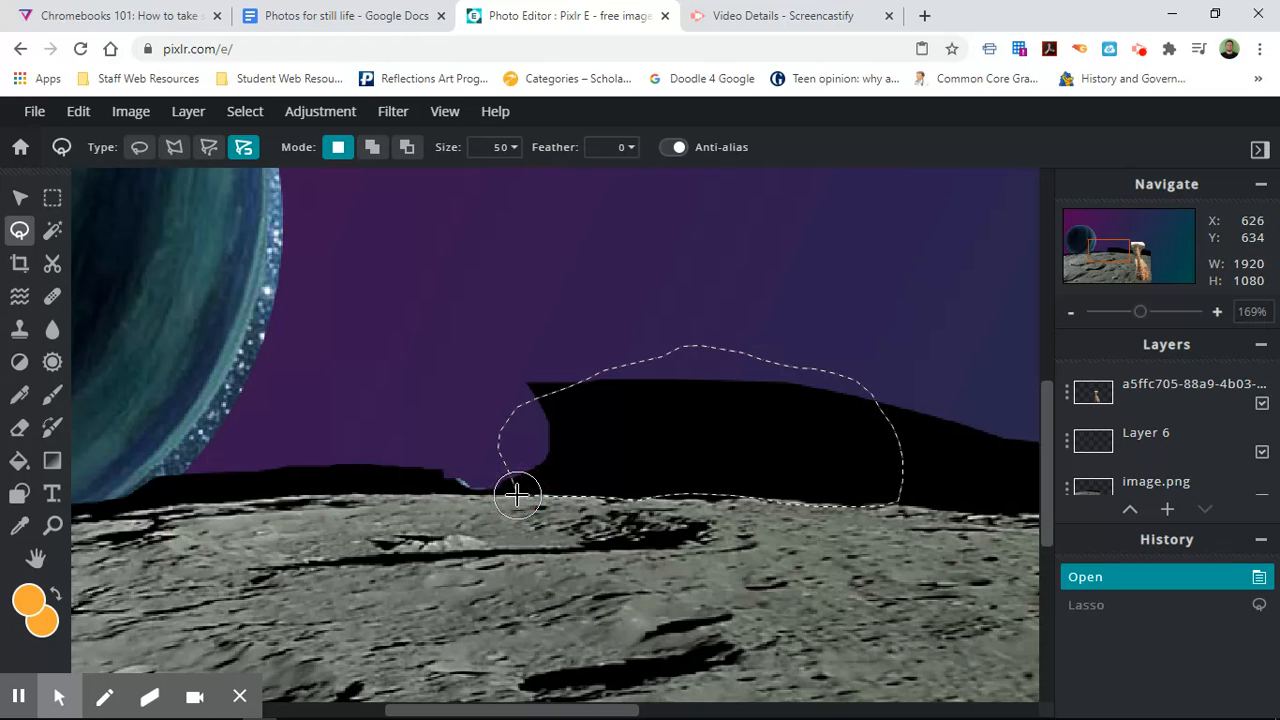
{"action": "key", "text": "Delete"}
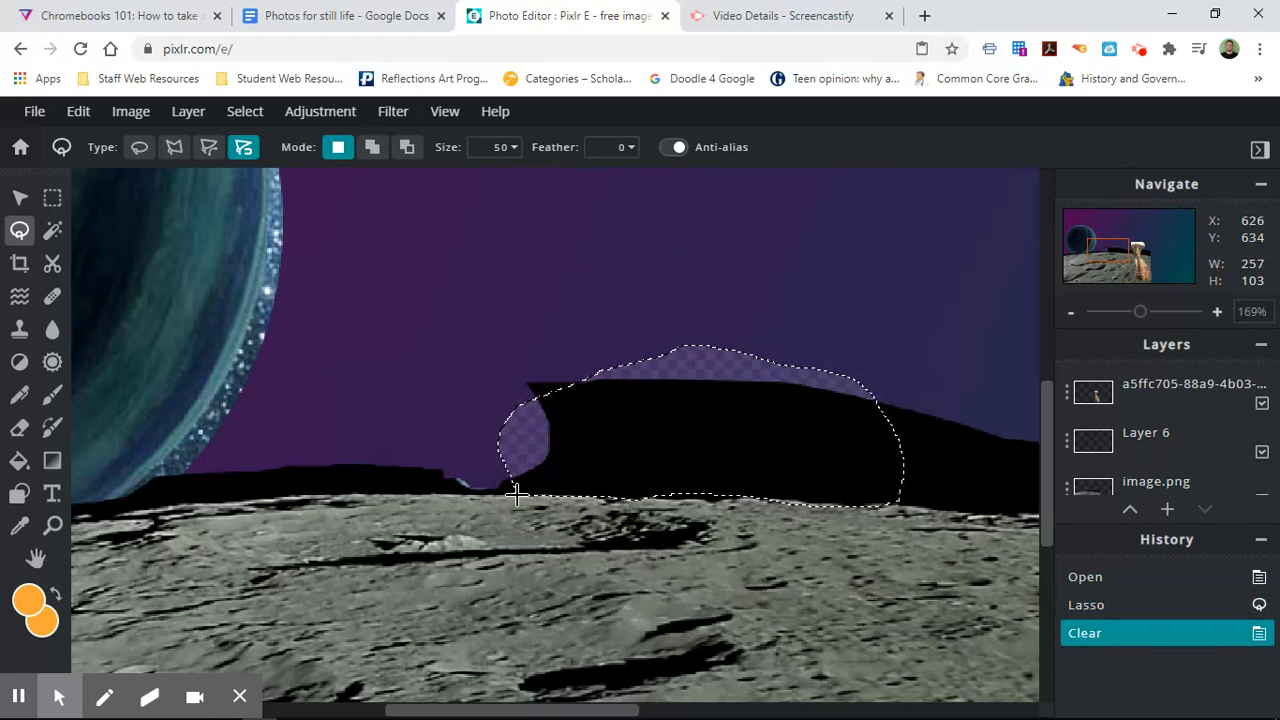
{"action": "key", "text": "alt"}
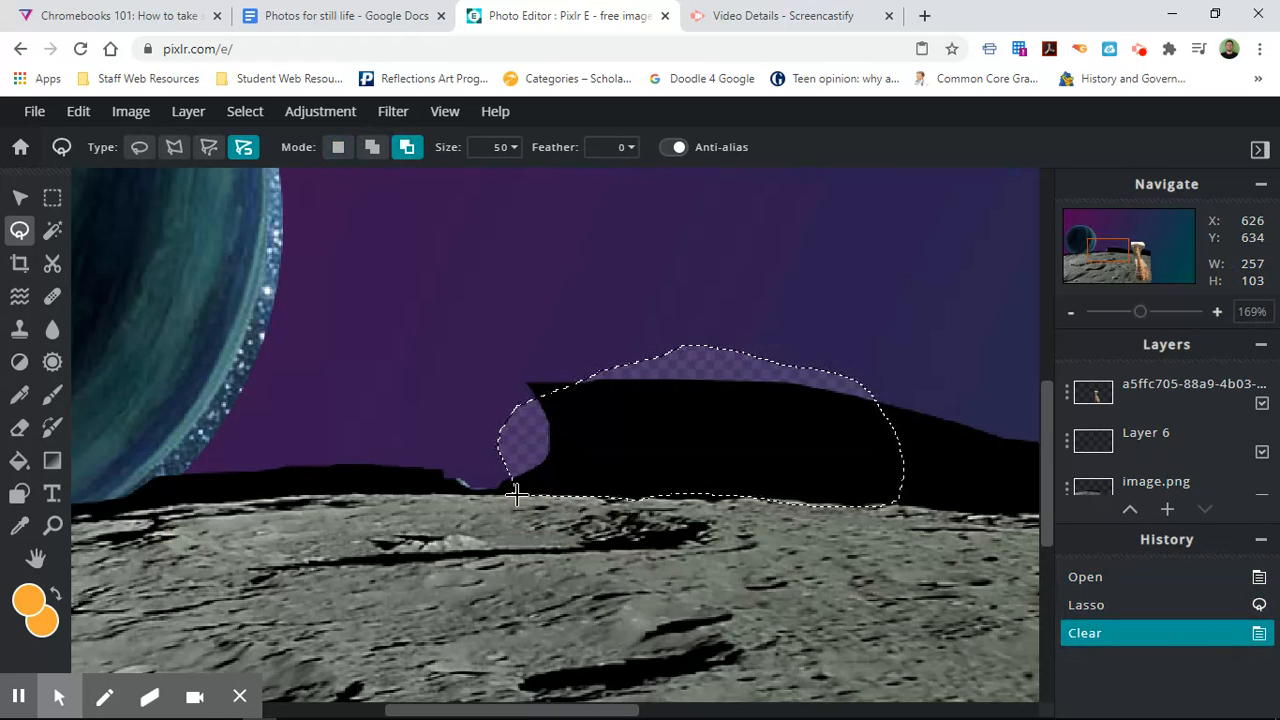
{"action": "key", "text": "ctrl+z"}
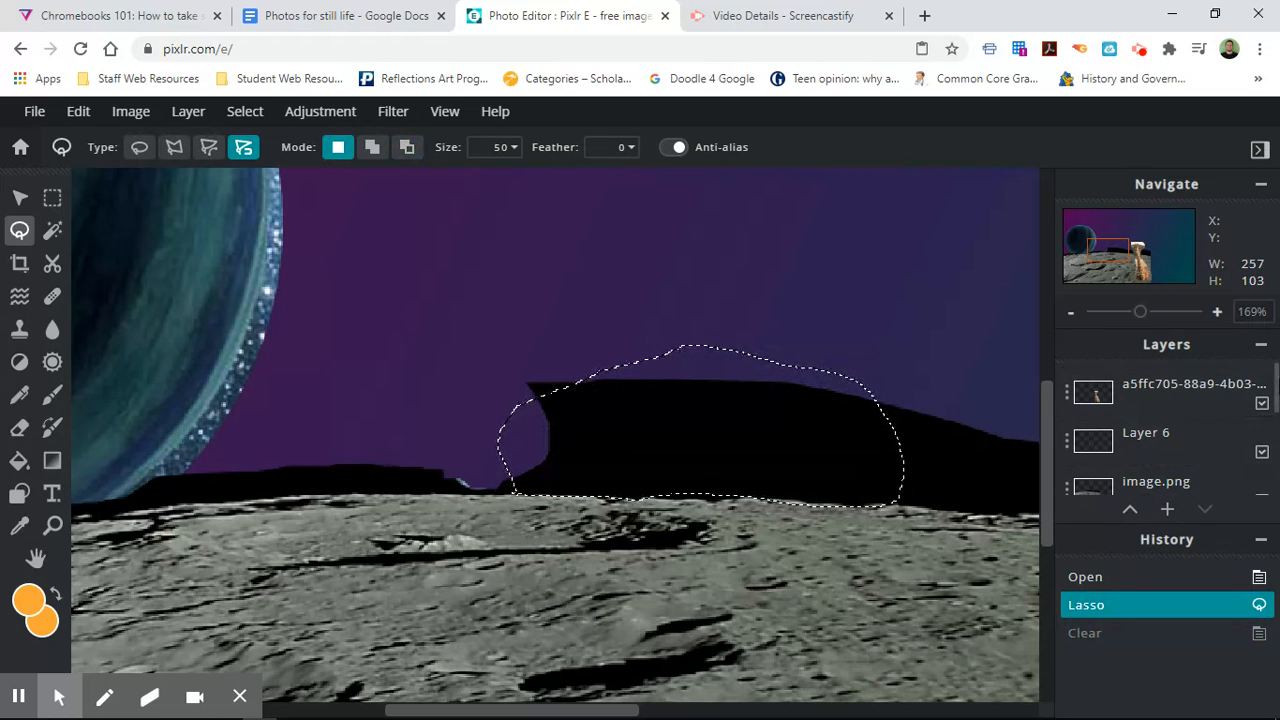
On the moon's image.png layer, replace the old selection with a new magnetic lasso outline around the black area above the horizon and clear it.
{"action": "left_click_drag", "start_coordinate": [1275, 382], "coordinate": [1275, 420]}
{"action": "left_click", "coordinate": [1143, 408]}
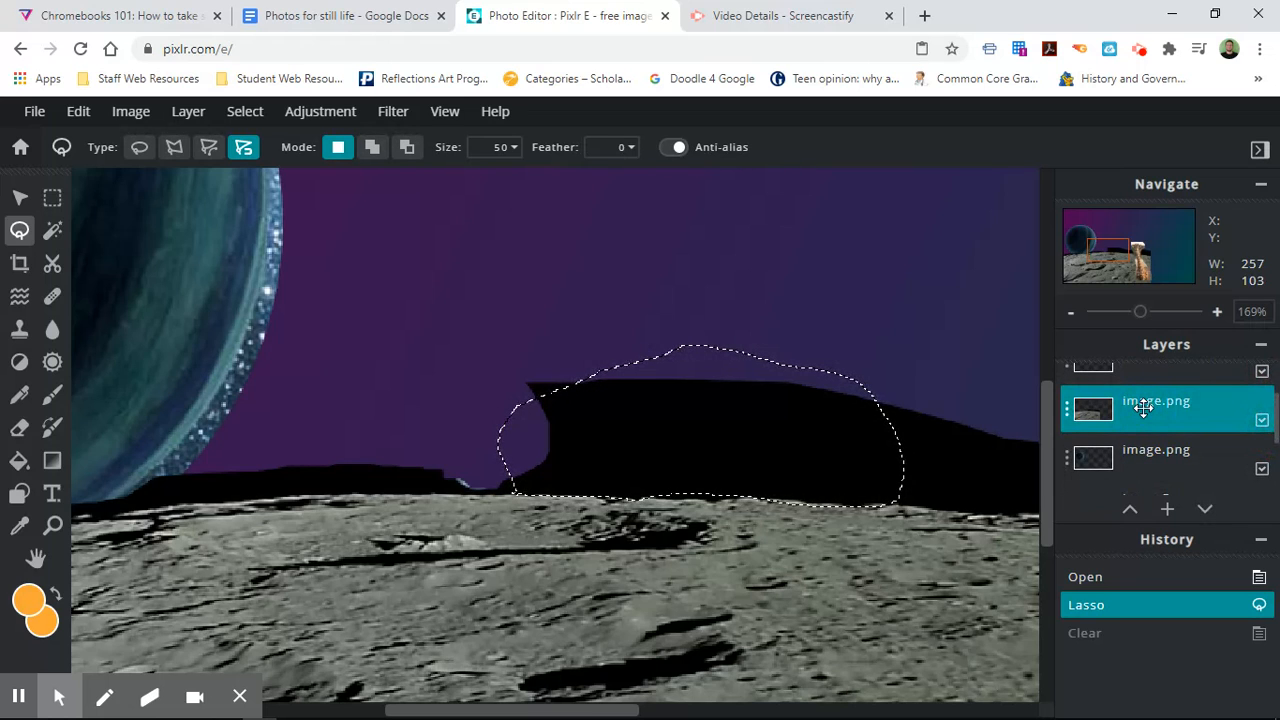
{"action": "key", "text": "alt"}
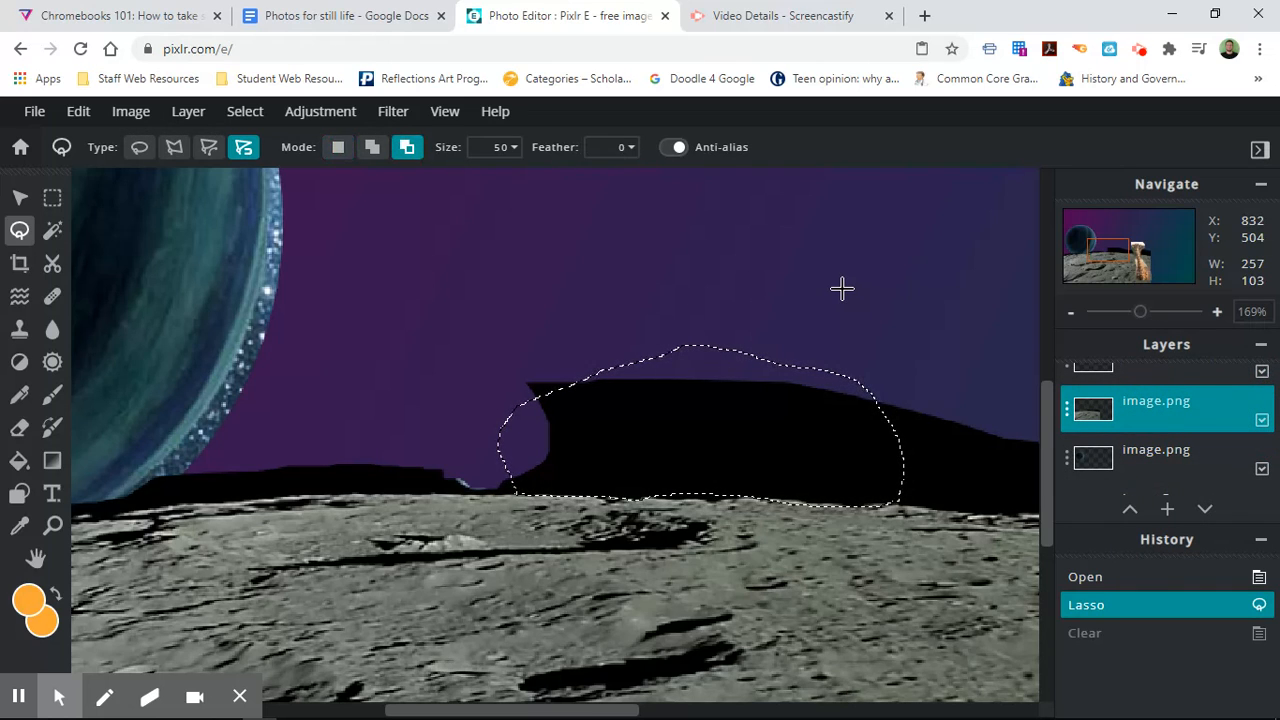
{"action": "key", "text": "ctrl+z"}
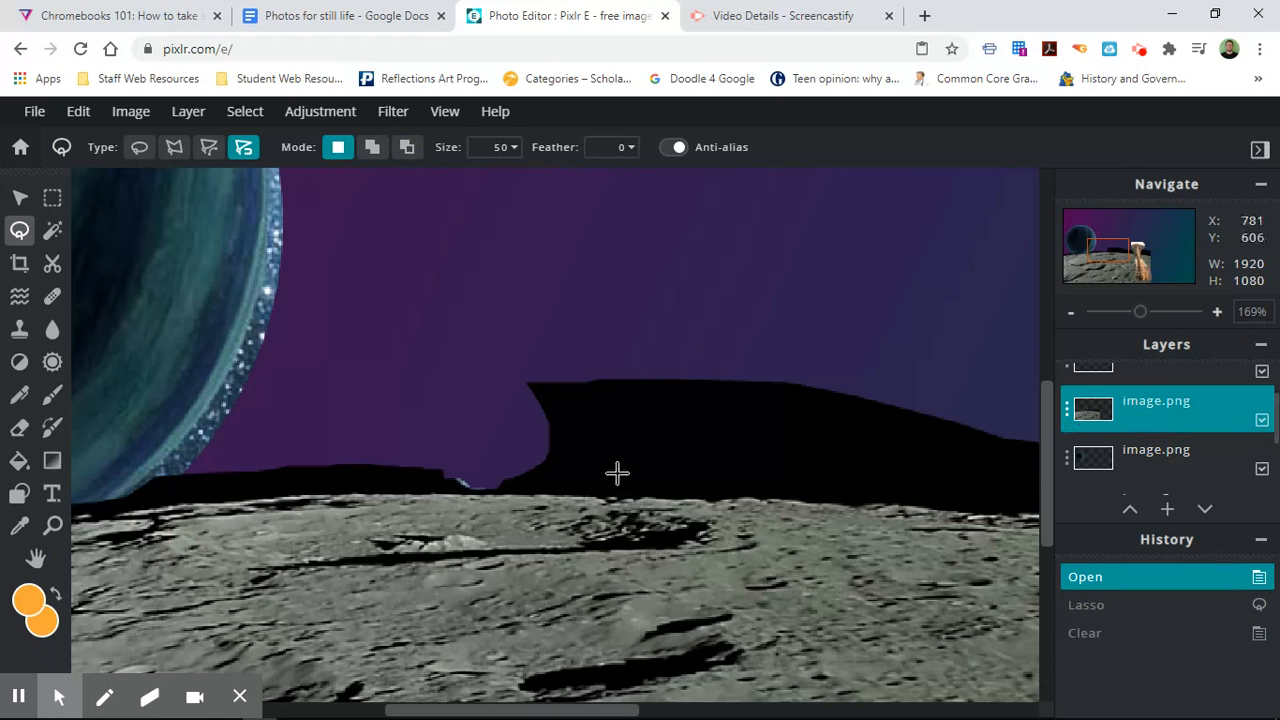
{"action": "mouse_move", "coordinate": [504, 493]}
{"action": "left_mouse_down"}
{"action": "mouse_move", "coordinate": [871, 509]}
{"action": "mouse_move", "coordinate": [924, 503]}
{"action": "mouse_move", "coordinate": [948, 469]}
{"action": "mouse_move", "coordinate": [927, 405]}
{"action": "mouse_move", "coordinate": [876, 359]}
{"action": "mouse_move", "coordinate": [744, 325]}
{"action": "mouse_move", "coordinate": [631, 323]}
{"action": "mouse_move", "coordinate": [556, 340]}
{"action": "mouse_move", "coordinate": [464, 398]}
{"action": "mouse_move", "coordinate": [464, 452]}
{"action": "mouse_move", "coordinate": [511, 497]}
{"action": "left_mouse_up"}
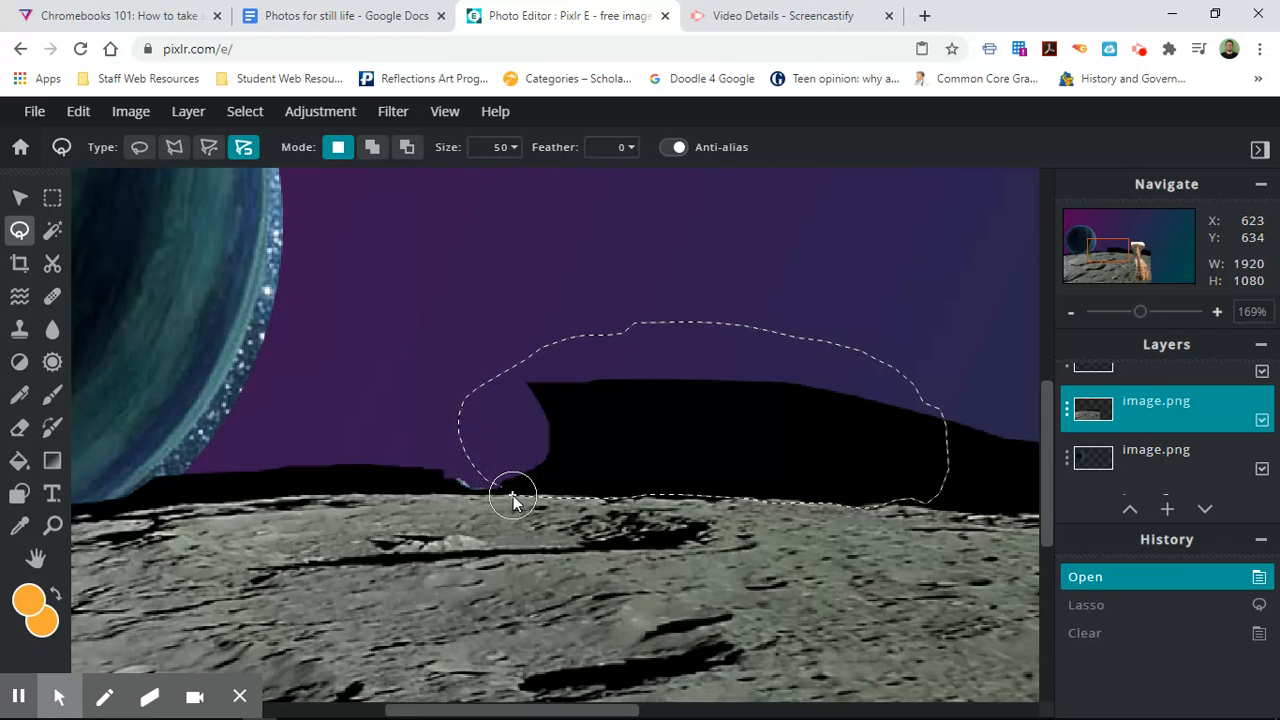
{"action": "left_click_drag", "start_coordinate": [511, 497], "coordinate": [511, 497]}
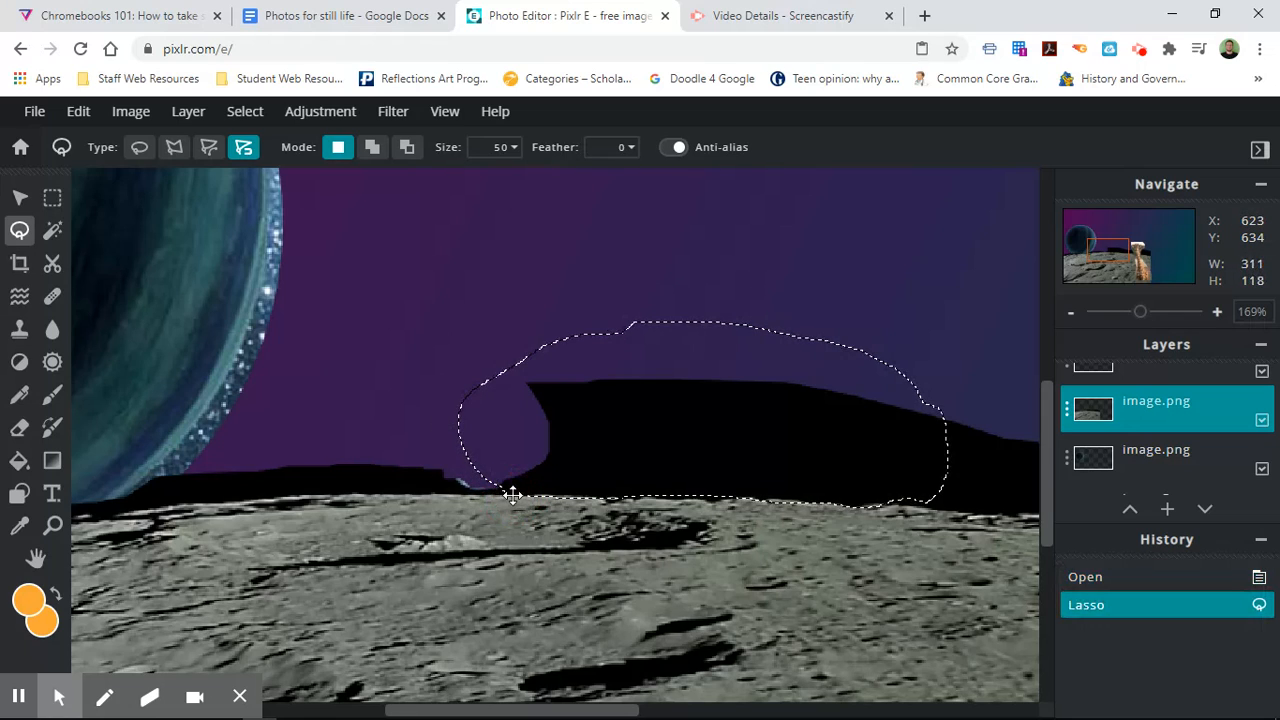
{"action": "key", "text": "Delete"}
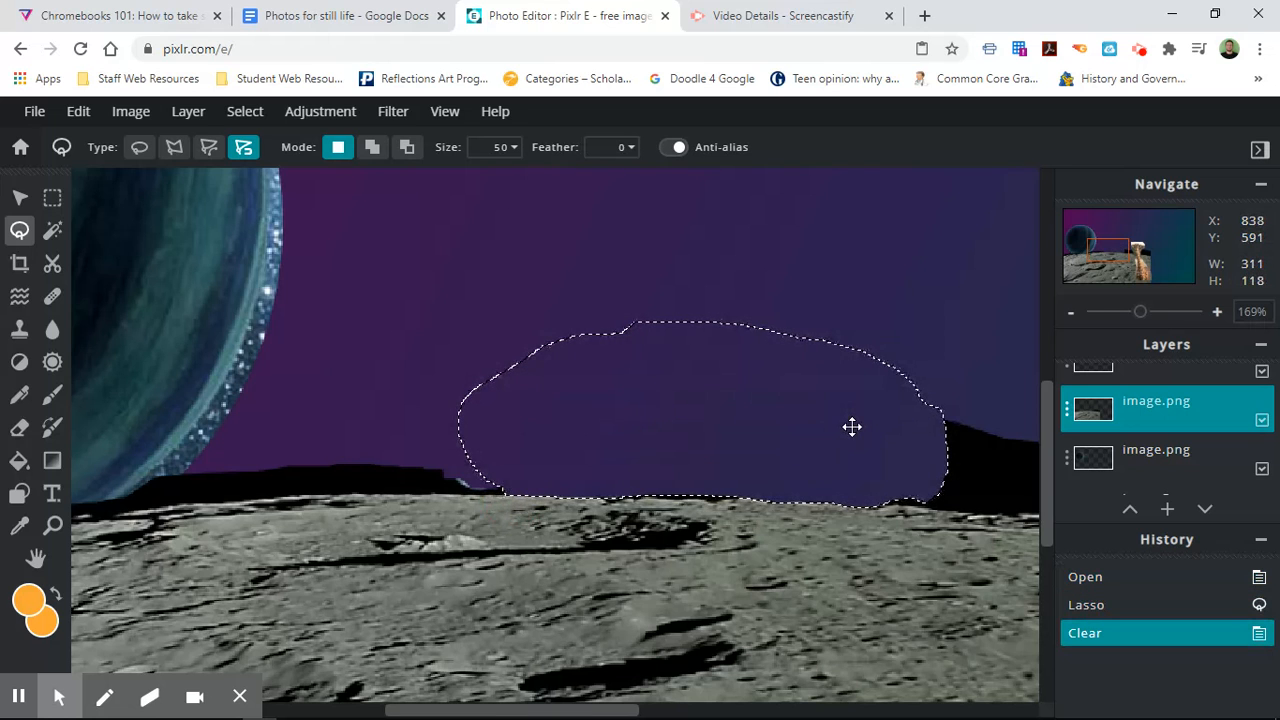
Deselect the cleared area, lasso a small piece of the leftover black edge along the moon's horizon, and clear it.
{"action": "scroll", "coordinate": [851, 427], "scroll_direction": "up", "scroll_amount": 5}
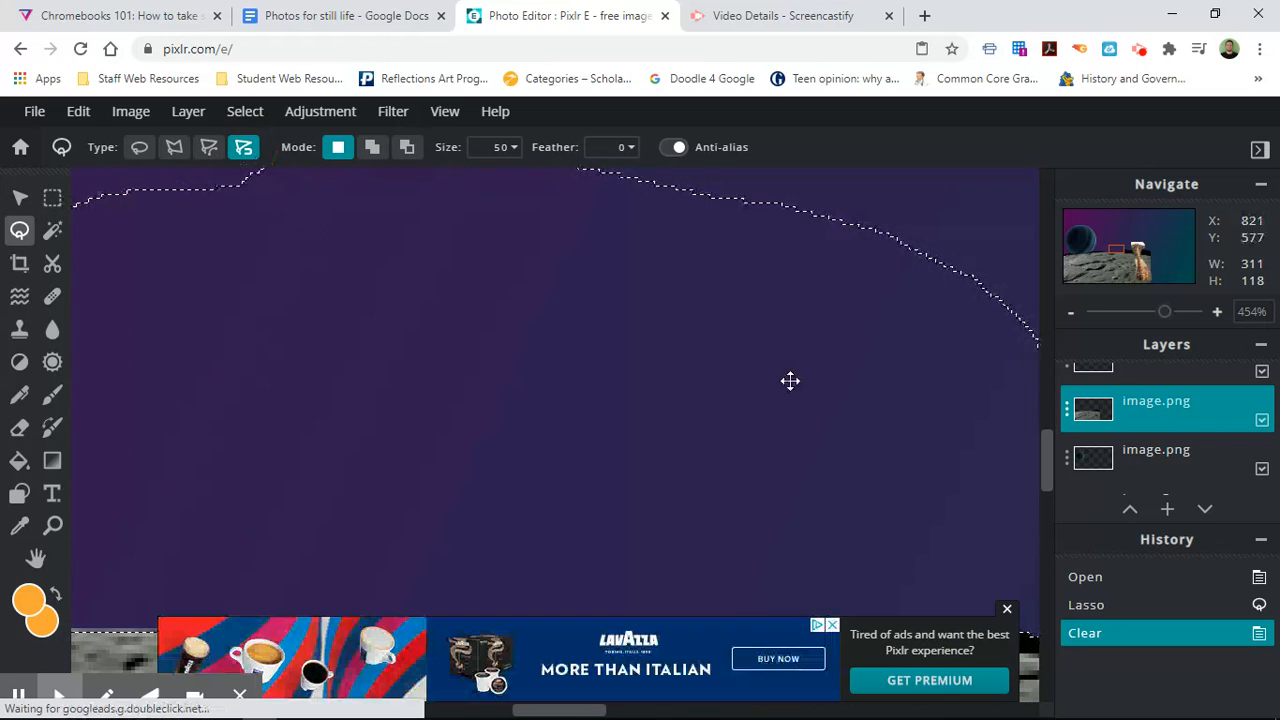
{"action": "left_click", "coordinate": [1007, 609]}
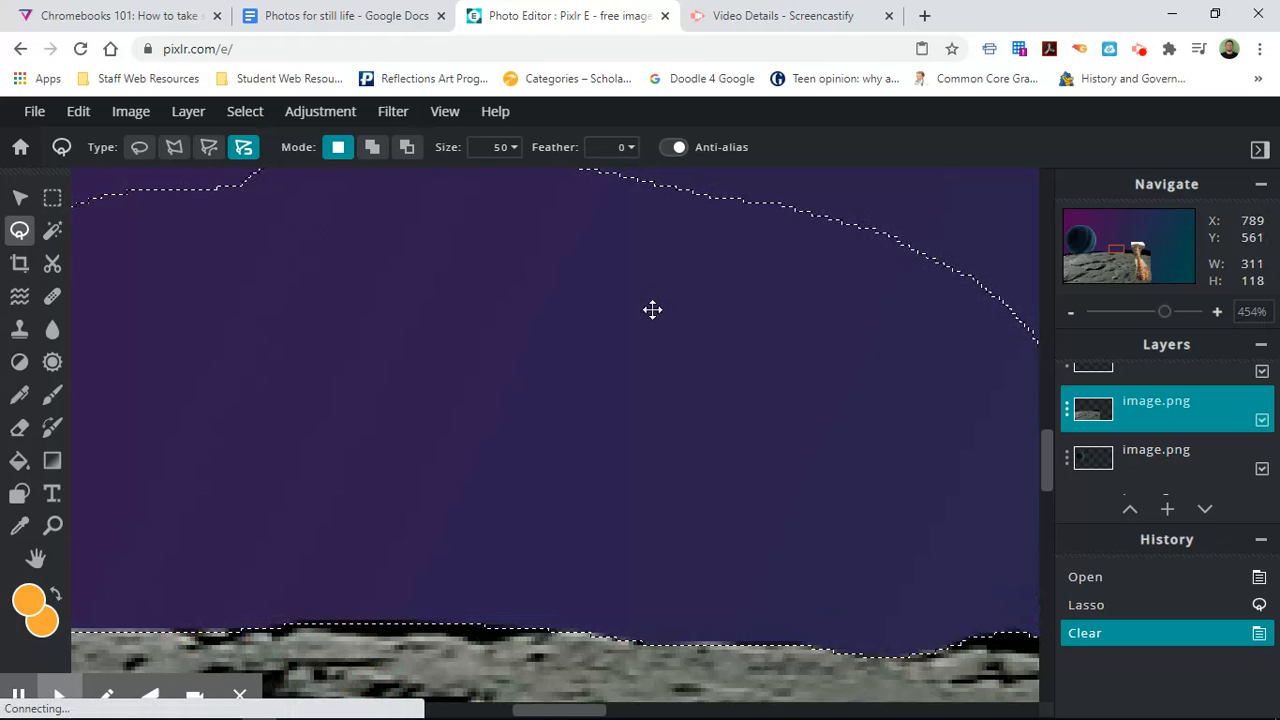
{"action": "left_click", "coordinate": [250, 117]}
{"action": "left_click", "coordinate": [271, 192]}
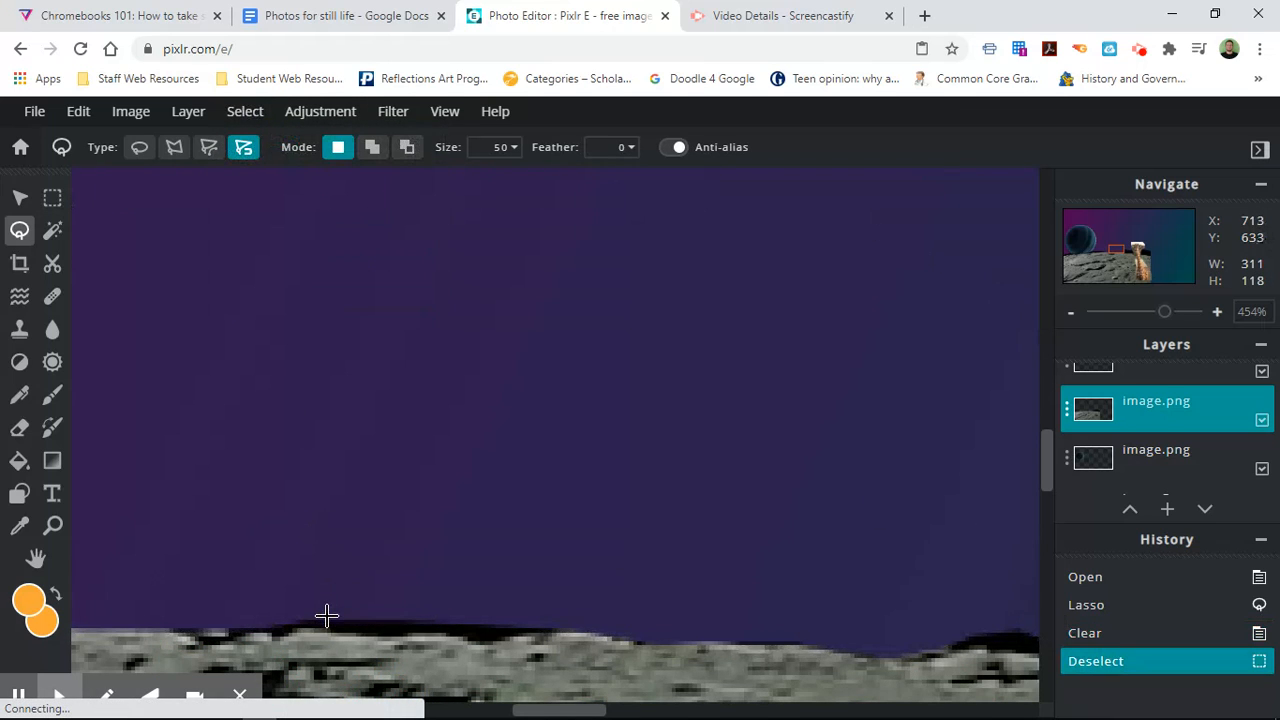
{"action": "mouse_move", "coordinate": [304, 620]}
{"action": "left_mouse_down"}
{"action": "mouse_move", "coordinate": [380, 637]}
{"action": "mouse_move", "coordinate": [440, 611]}
{"action": "mouse_move", "coordinate": [419, 585]}
{"action": "mouse_move", "coordinate": [363, 576]}
{"action": "mouse_move", "coordinate": [309, 620]}
{"action": "left_mouse_up"}
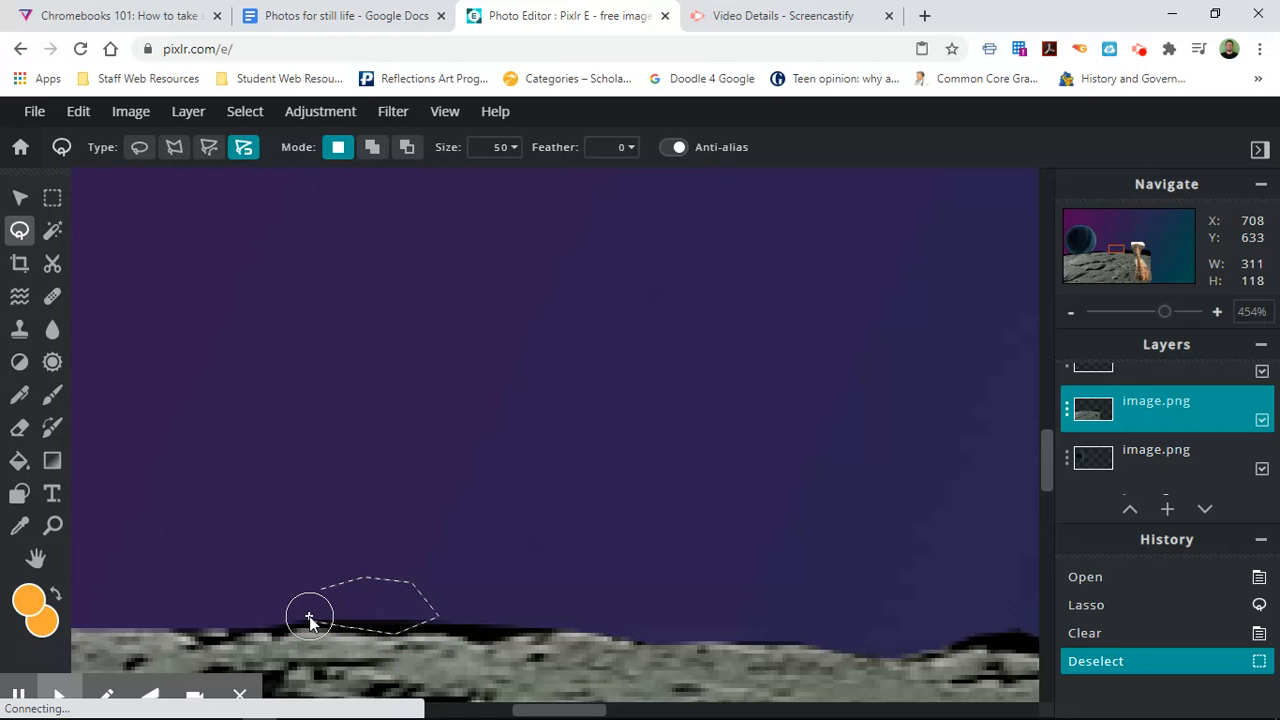
{"action": "left_click_drag", "start_coordinate": [309, 620], "coordinate": [311, 623]}
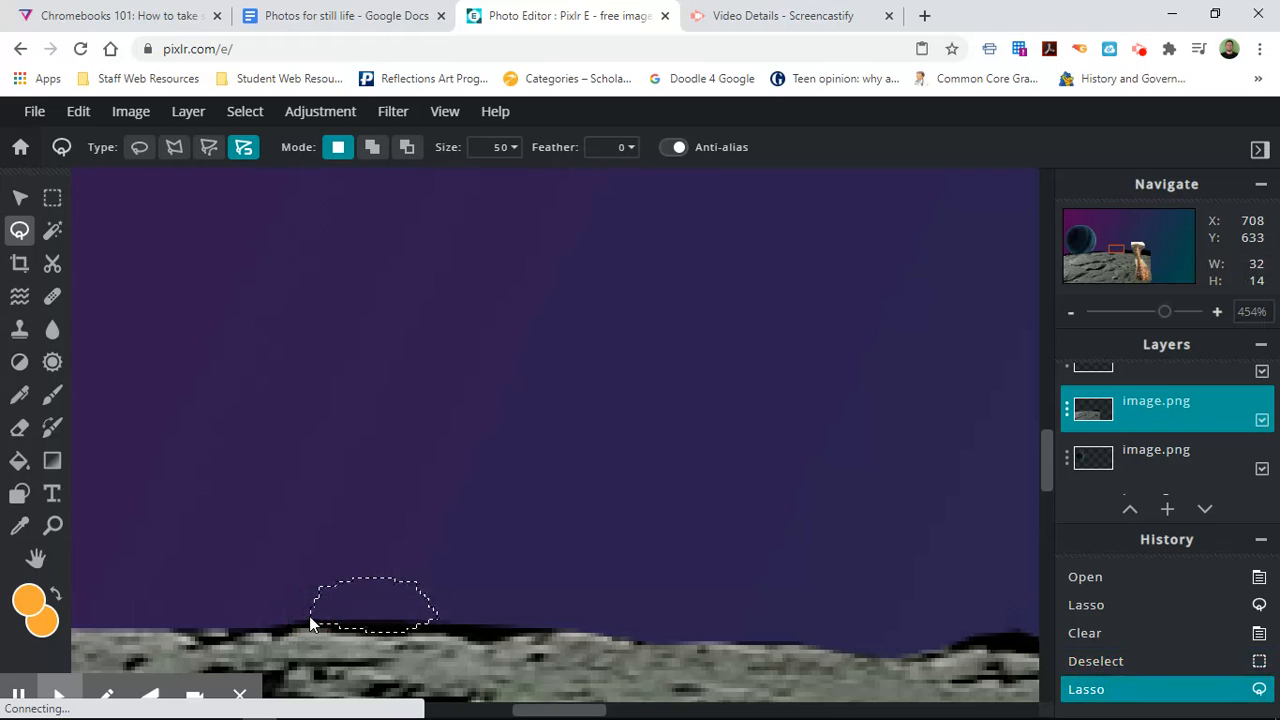
{"action": "key", "text": "Delete"}
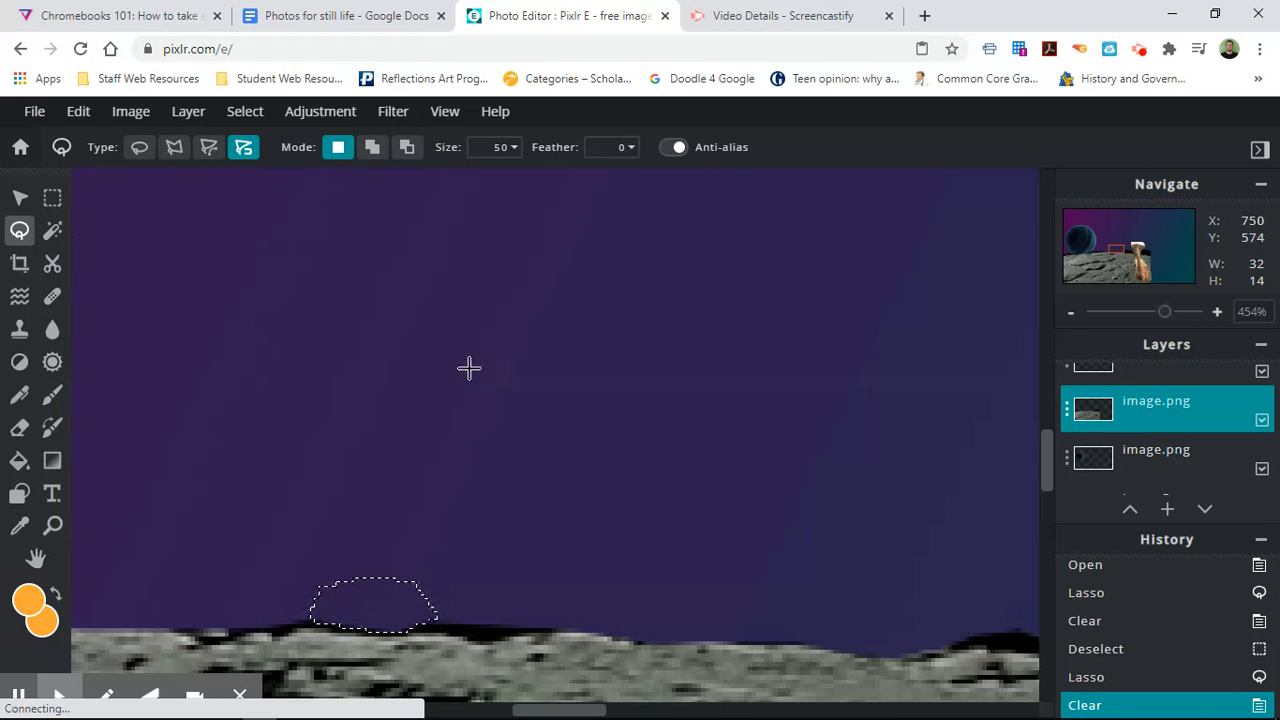
Go back to the giraffe's head and set the magnetic lasso to feather 24 and size 18.
{"action": "scroll", "coordinate": [654, 397], "scroll_direction": "down", "scroll_amount": 5}
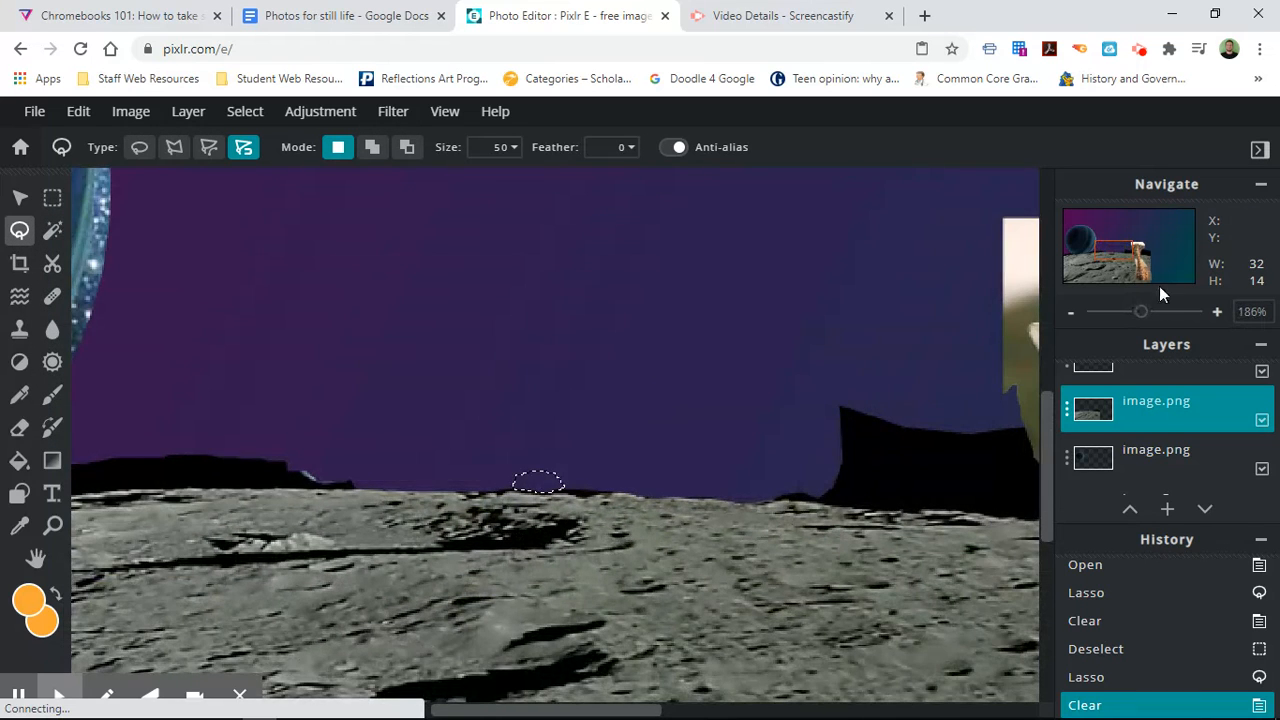
{"action": "left_click_drag", "start_coordinate": [1120, 248], "coordinate": [1143, 248]}
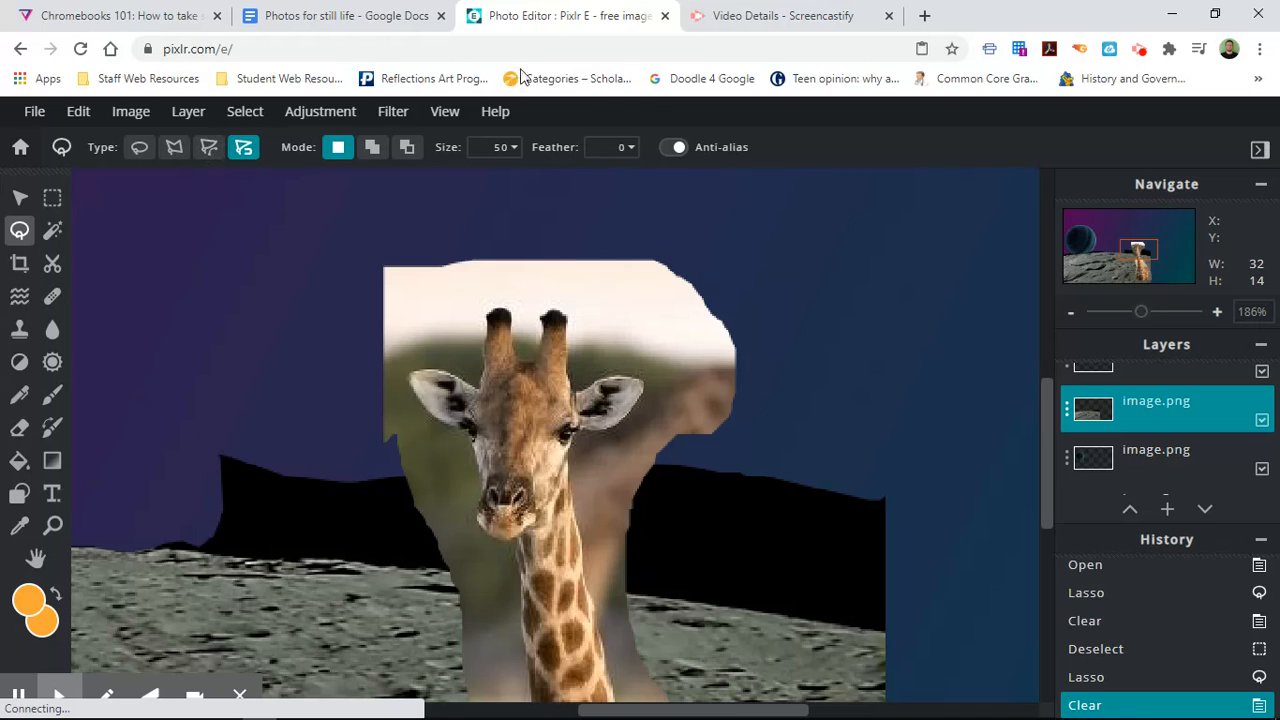
{"action": "left_click", "coordinate": [631, 148]}
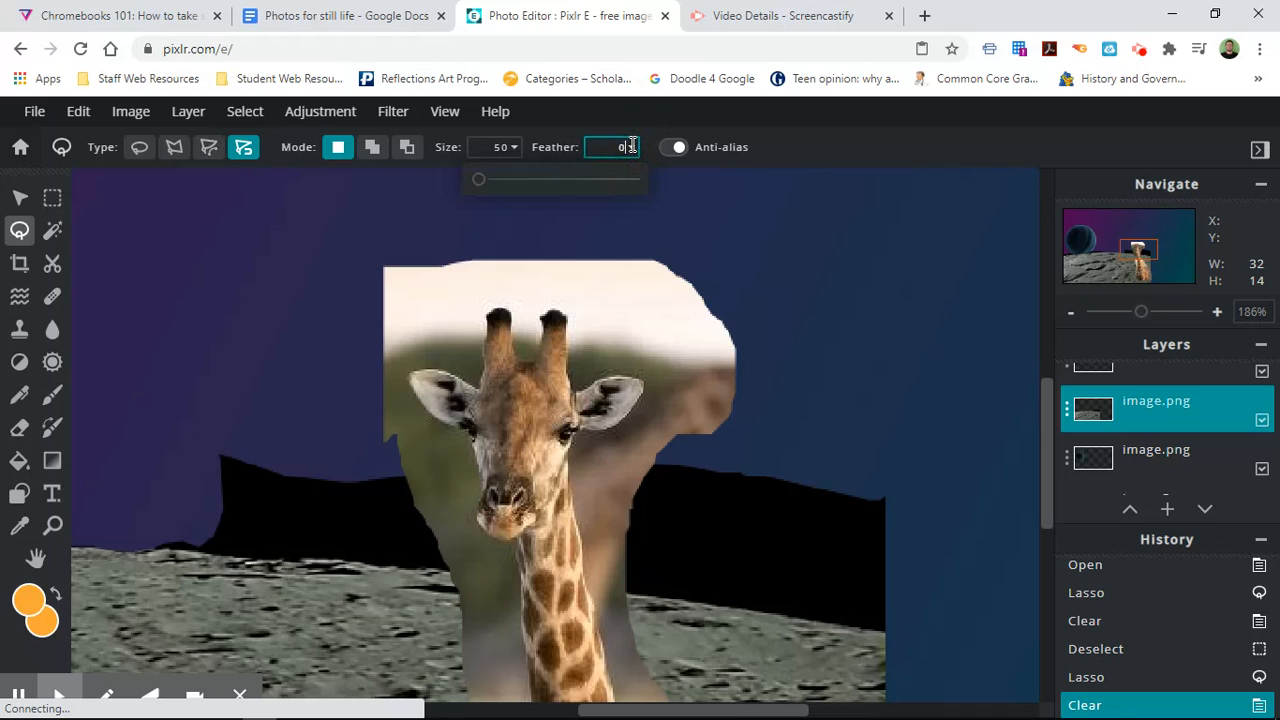
{"action": "left_click_drag", "start_coordinate": [482, 187], "coordinate": [535, 194]}
{"action": "left_click", "coordinate": [516, 152]}
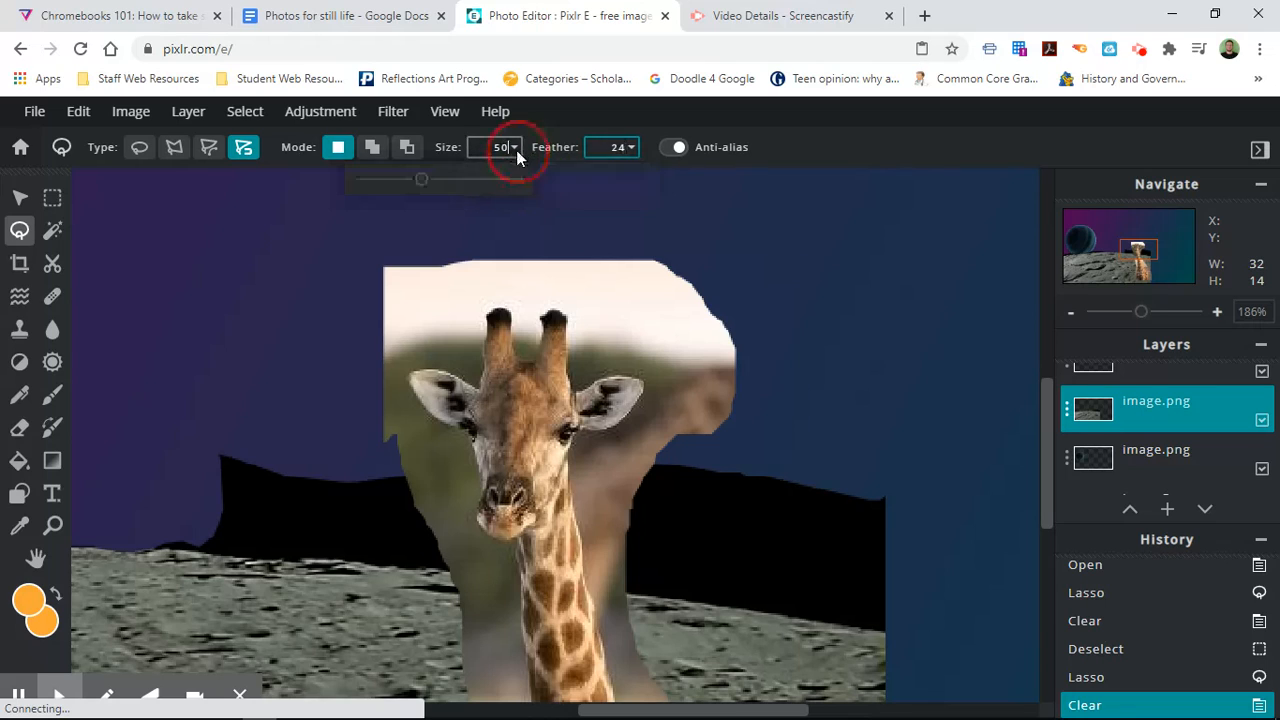
{"action": "left_click_drag", "start_coordinate": [423, 178], "coordinate": [378, 183]}
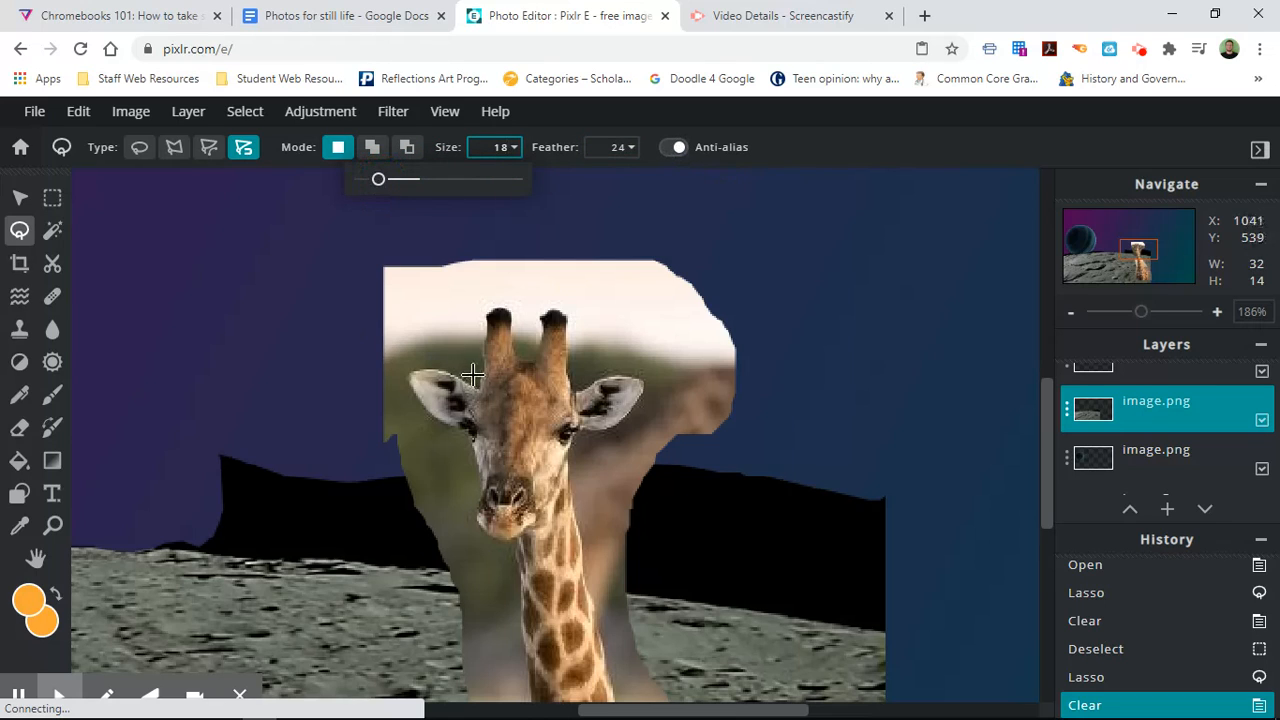
Lasso the pale background around and above the giraffe's left horn, and clear it from the giraffe layer.
{"action": "mouse_move", "coordinate": [474, 378]}
{"action": "left_mouse_down"}
{"action": "mouse_move", "coordinate": [480, 322]}
{"action": "mouse_move", "coordinate": [517, 316]}
{"action": "mouse_move", "coordinate": [524, 363]}
{"action": "mouse_move", "coordinate": [541, 317]}
{"action": "mouse_move", "coordinate": [510, 265]}
{"action": "mouse_move", "coordinate": [477, 251]}
{"action": "mouse_move", "coordinate": [457, 283]}
{"action": "mouse_move", "coordinate": [451, 343]}
{"action": "mouse_move", "coordinate": [474, 374]}
{"action": "left_mouse_up"}
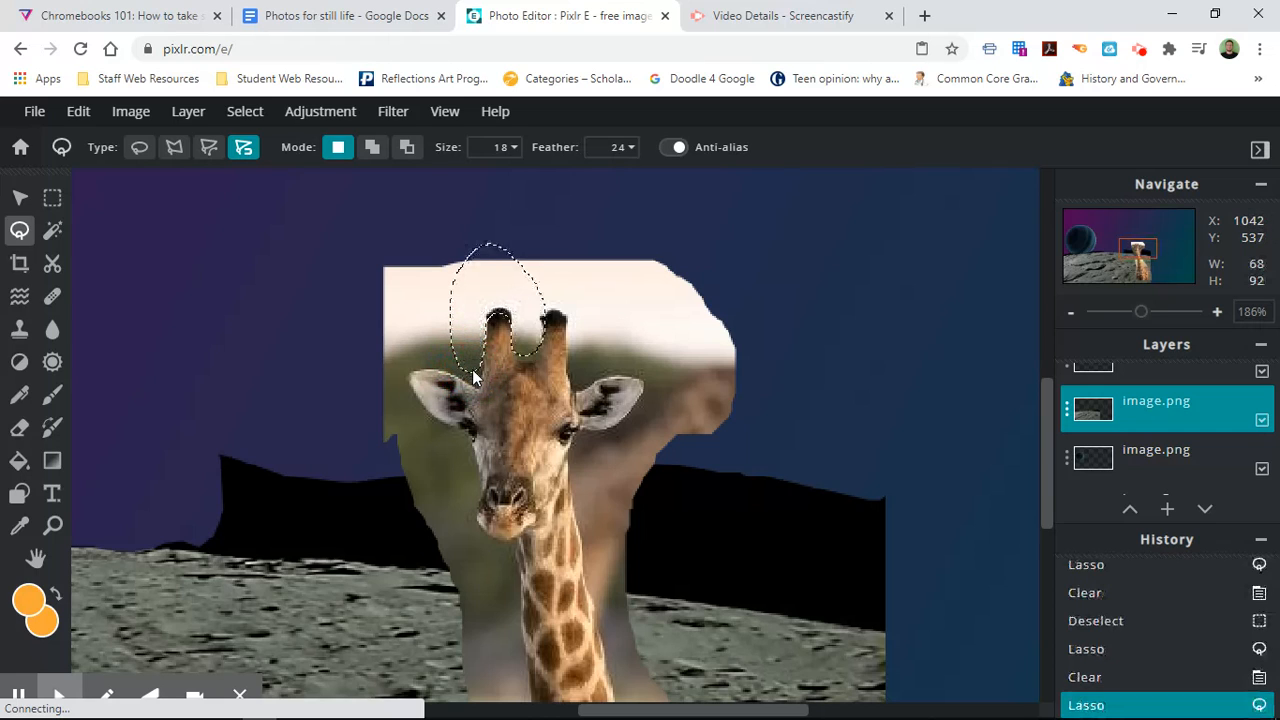
{"action": "left_click", "coordinate": [486, 245]}
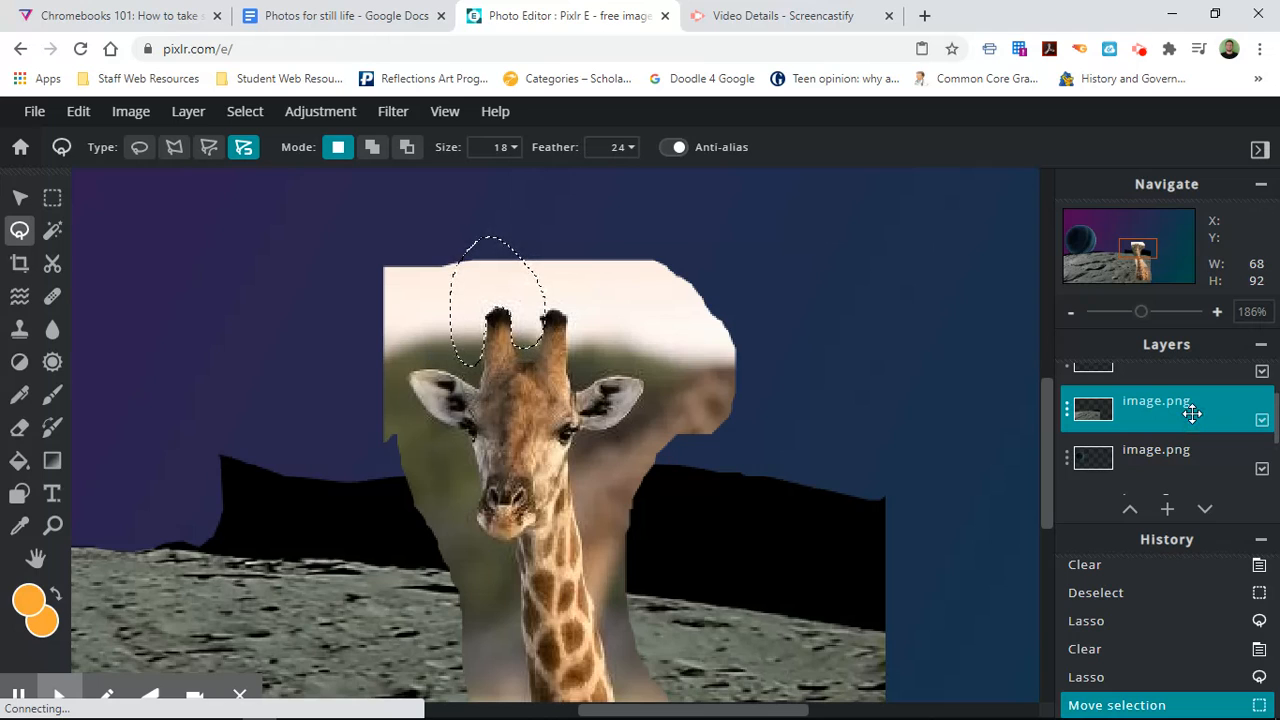
{"action": "scroll", "coordinate": [1192, 413], "scroll_direction": "up", "scroll_amount": 2}
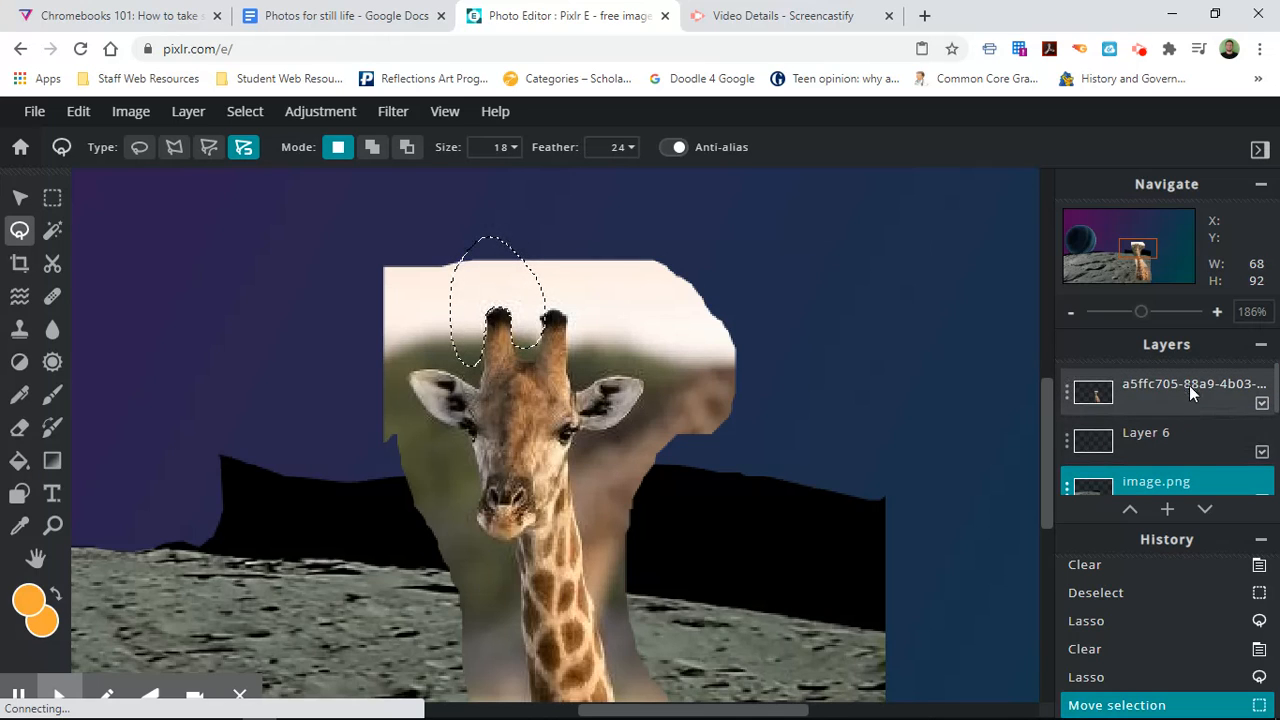
{"action": "left_click", "coordinate": [1189, 385]}
{"action": "key", "text": "Delete"}
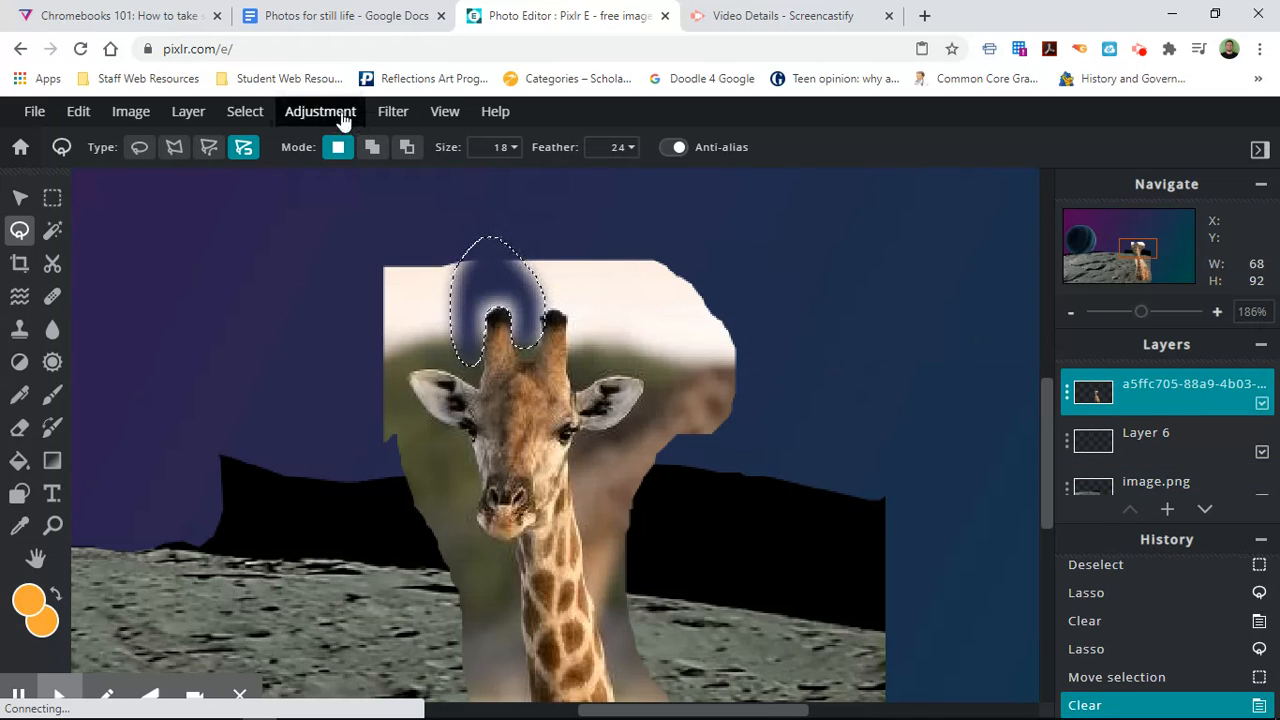
Deselect the cleared area, outline the remaining pale fringe around the giraffe's left horn with the magnetic lasso, and clear it.
{"action": "left_click", "coordinate": [250, 113]}
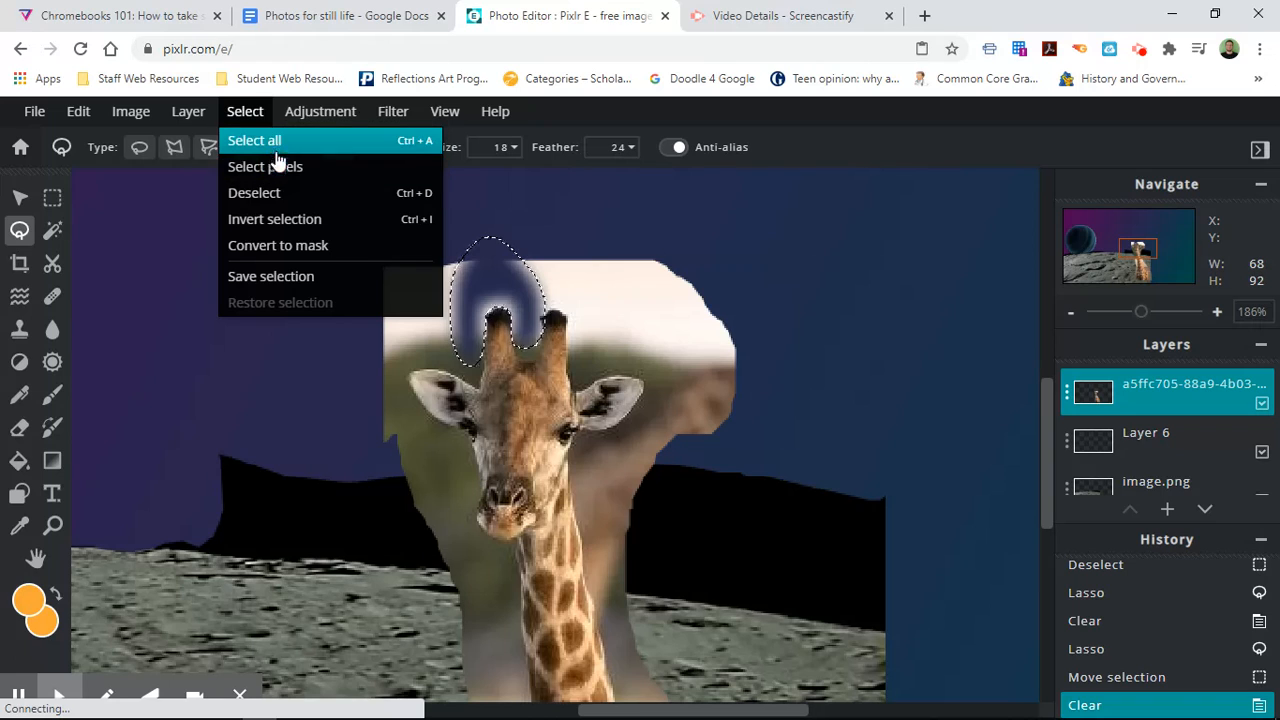
{"action": "left_click", "coordinate": [286, 205]}
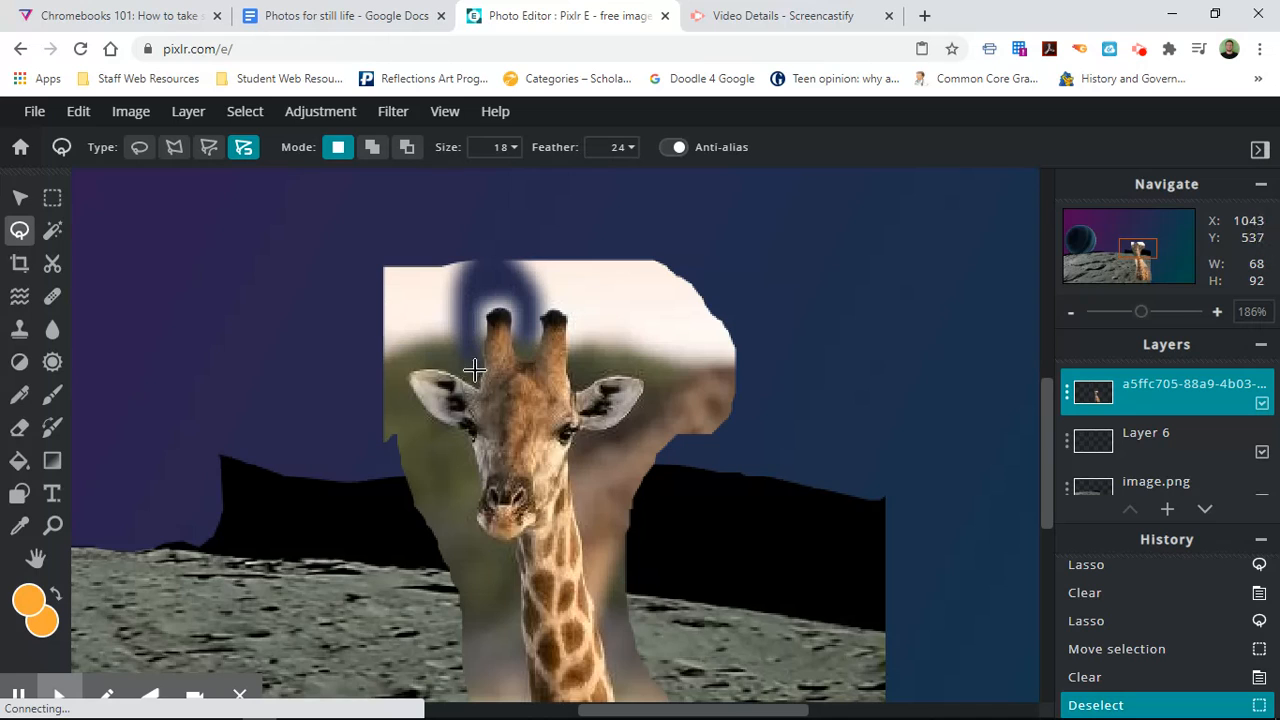
{"action": "mouse_move", "coordinate": [479, 372]}
{"action": "left_mouse_down"}
{"action": "mouse_move", "coordinate": [483, 311]}
{"action": "mouse_move", "coordinate": [499, 305]}
{"action": "mouse_move", "coordinate": [516, 349]}
{"action": "mouse_move", "coordinate": [533, 339]}
{"action": "mouse_move", "coordinate": [527, 280]}
{"action": "mouse_move", "coordinate": [496, 264]}
{"action": "mouse_move", "coordinate": [467, 281]}
{"action": "mouse_move", "coordinate": [479, 367]}
{"action": "left_mouse_up"}
{"action": "left_click_drag", "start_coordinate": [479, 367], "coordinate": [481, 373]}
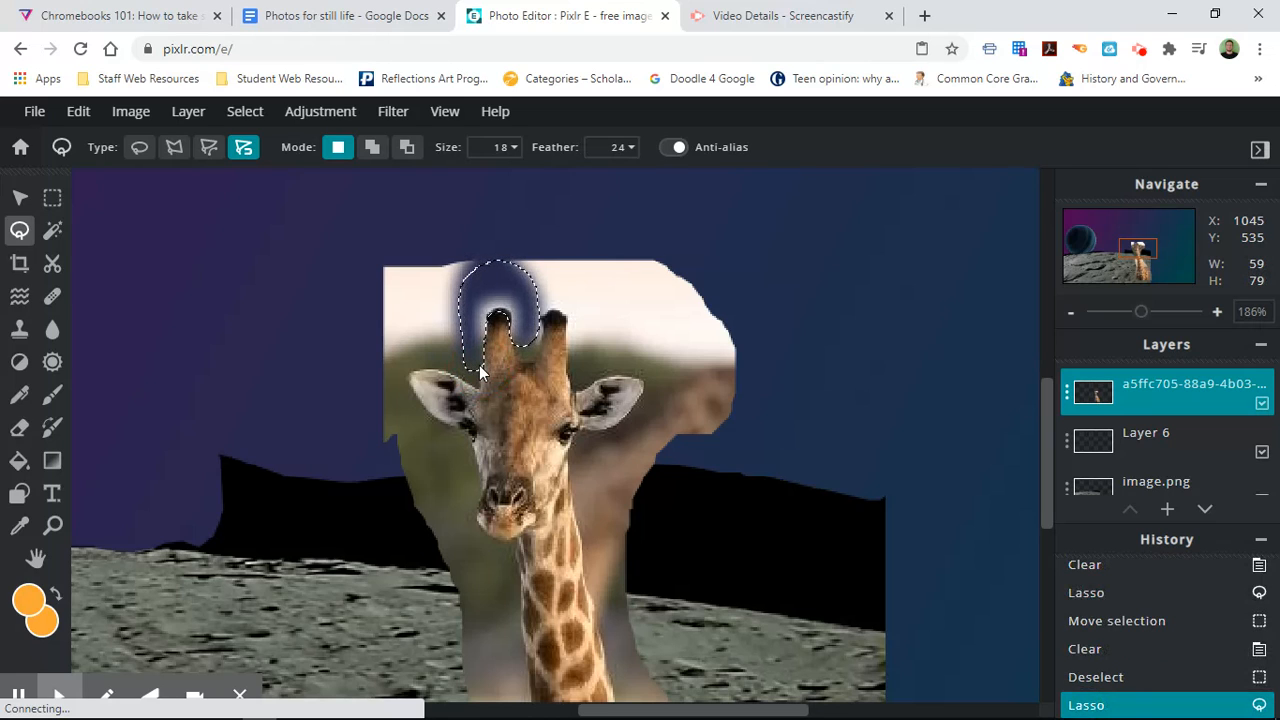
{"action": "key", "text": "Delete"}
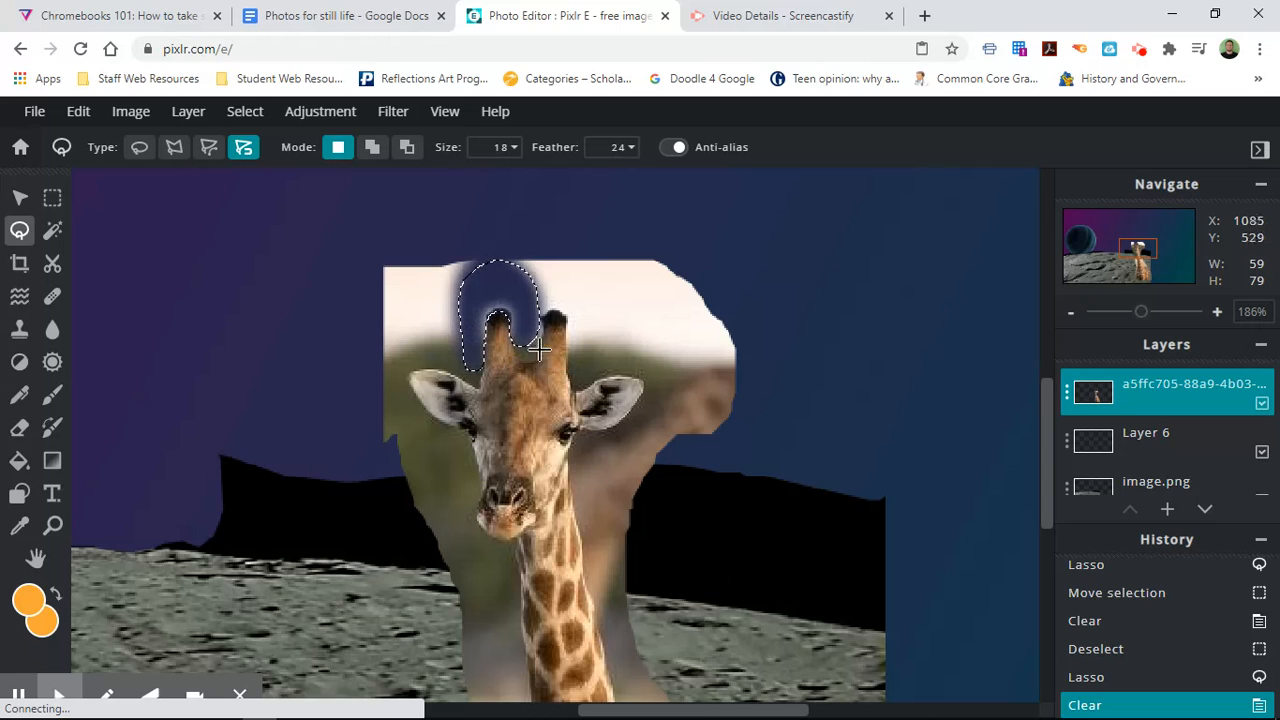
With the freehand lasso at feather 0, outline the pale background patch left of the giraffe's horns and clear it.
{"action": "left_click", "coordinate": [632, 149]}
{"action": "left_click_drag", "start_coordinate": [513, 181], "coordinate": [448, 200]}
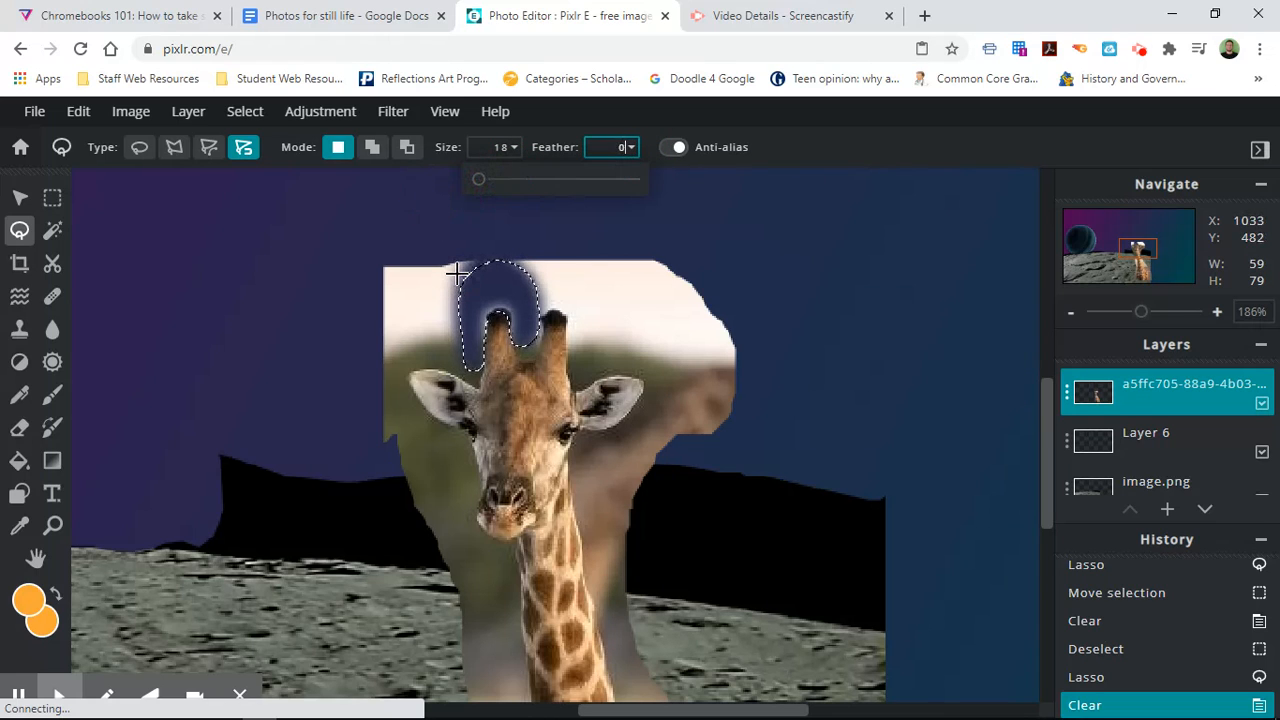
{"action": "left_click", "coordinate": [139, 147]}
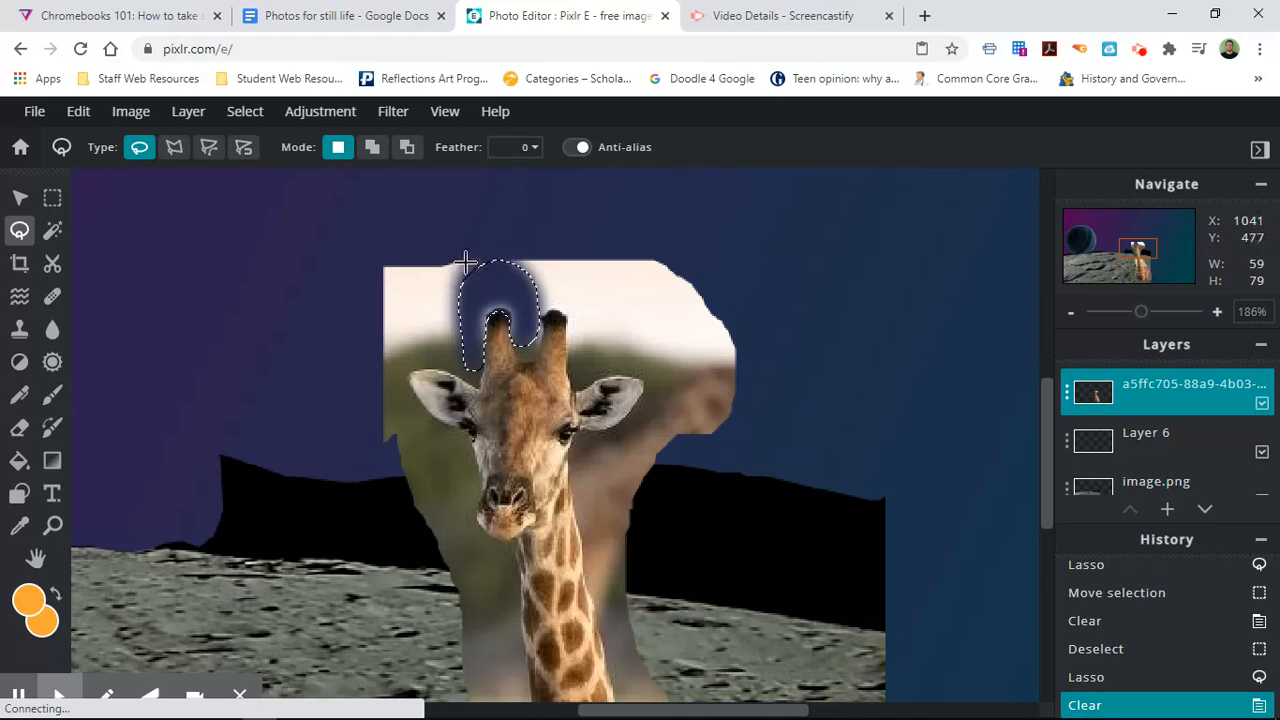
{"action": "mouse_move", "coordinate": [461, 260]}
{"action": "left_mouse_down"}
{"action": "mouse_move", "coordinate": [454, 346]}
{"action": "mouse_move", "coordinate": [407, 352]}
{"action": "mouse_move", "coordinate": [358, 327]}
{"action": "mouse_move", "coordinate": [399, 261]}
{"action": "mouse_move", "coordinate": [465, 265]}
{"action": "left_mouse_up"}
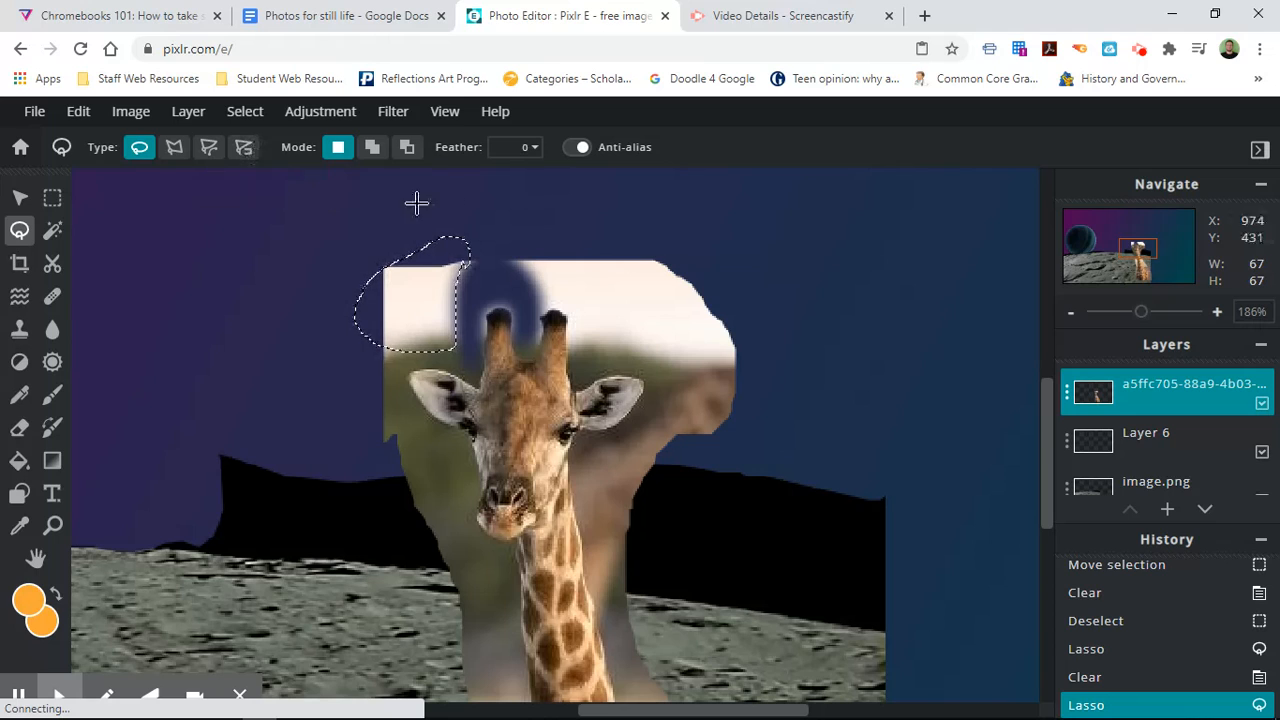
{"action": "key", "text": "Delete"}
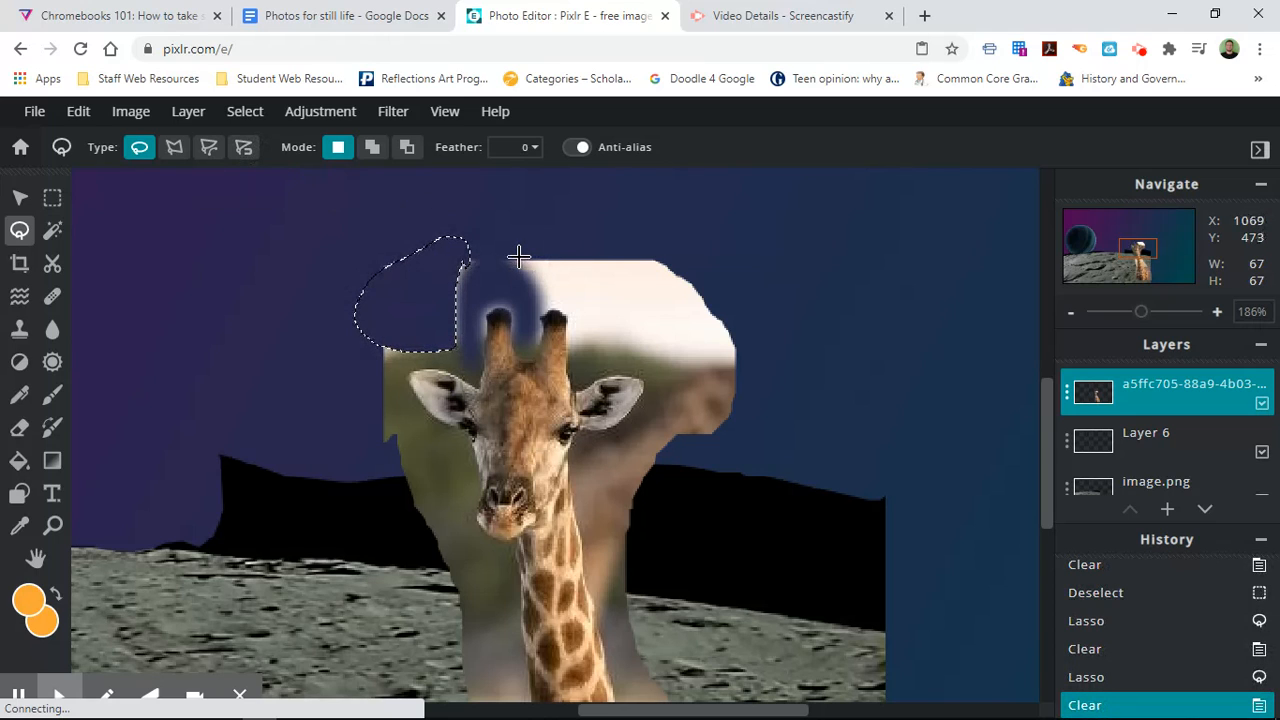
Lasso and clear the pale background above the giraffe's horns and the outer background beyond its right ear.
{"action": "mouse_move", "coordinate": [501, 259]}
{"action": "left_mouse_down"}
{"action": "mouse_move", "coordinate": [559, 301]}
{"action": "mouse_move", "coordinate": [651, 238]}
{"action": "mouse_move", "coordinate": [400, 220]}
{"action": "mouse_move", "coordinate": [391, 292]}
{"action": "mouse_move", "coordinate": [493, 268]}
{"action": "left_mouse_up"}
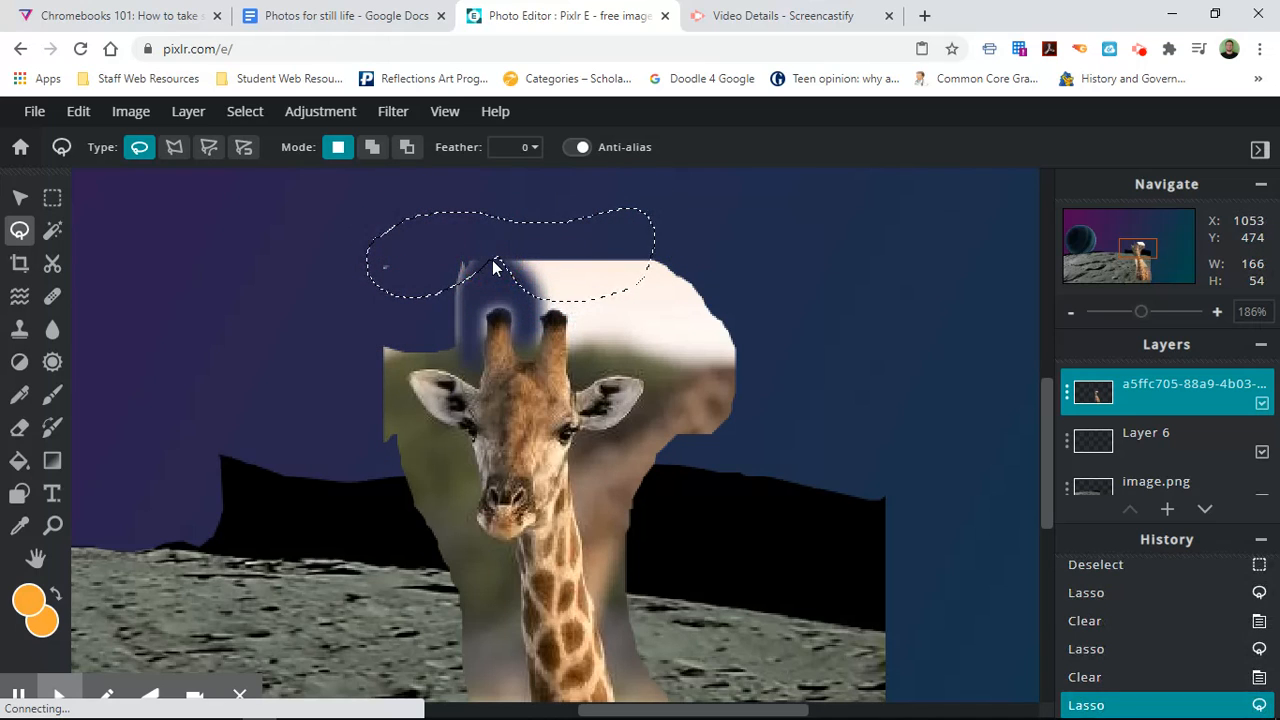
{"action": "key", "text": "Delete"}
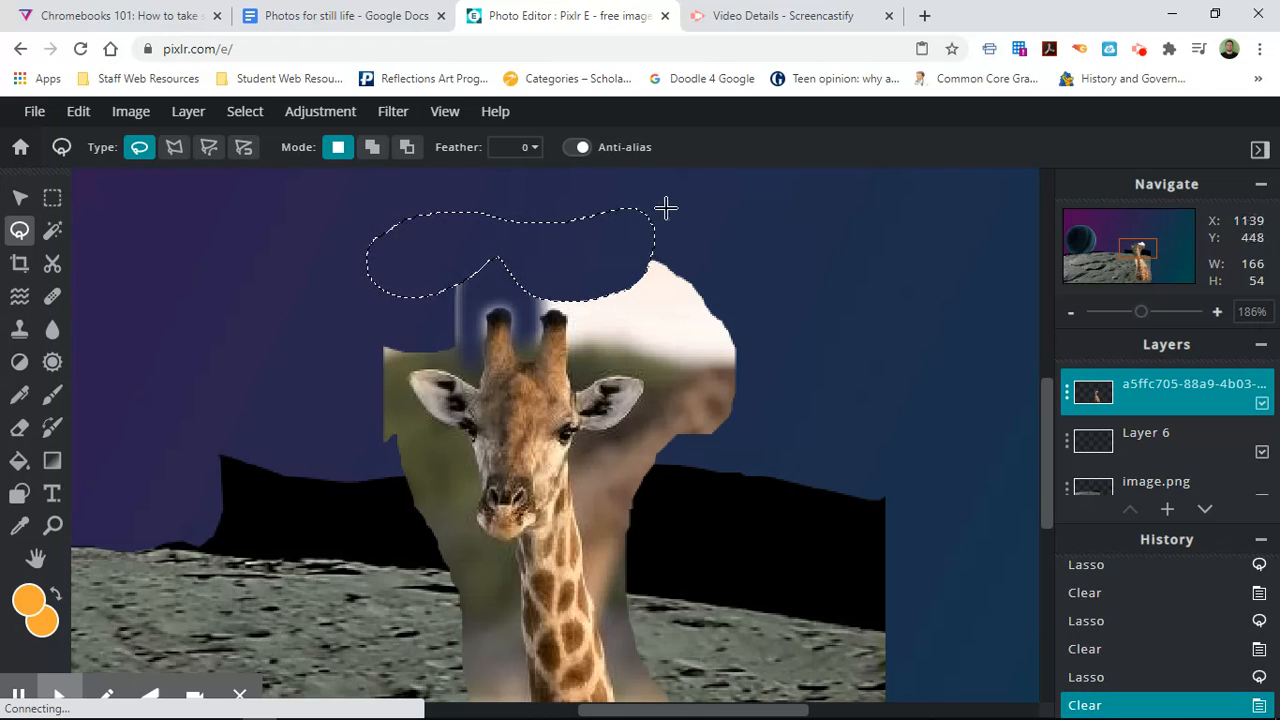
{"action": "mouse_move", "coordinate": [664, 470]}
{"action": "left_mouse_down"}
{"action": "mouse_move", "coordinate": [682, 375]}
{"action": "mouse_move", "coordinate": [657, 351]}
{"action": "mouse_move", "coordinate": [611, 367]}
{"action": "mouse_move", "coordinate": [578, 336]}
{"action": "mouse_move", "coordinate": [588, 295]}
{"action": "mouse_move", "coordinate": [665, 211]}
{"action": "mouse_move", "coordinate": [735, 277]}
{"action": "mouse_move", "coordinate": [777, 357]}
{"action": "mouse_move", "coordinate": [740, 473]}
{"action": "mouse_move", "coordinate": [658, 496]}
{"action": "mouse_move", "coordinate": [664, 455]}
{"action": "left_mouse_up"}
{"action": "key", "text": "Delete"}
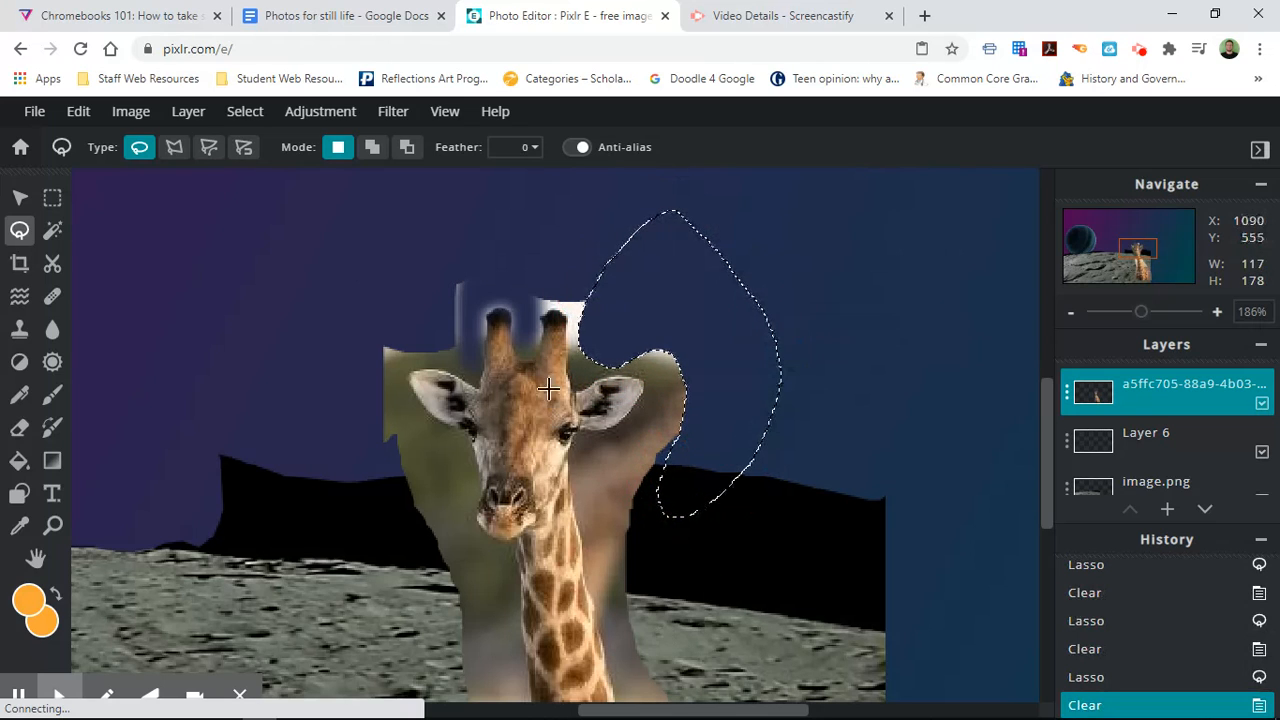
With the magnetic lasso at feather 20, outline and clear the background around the giraffe's left ear, and deselect.
{"action": "left_click", "coordinate": [243, 147]}
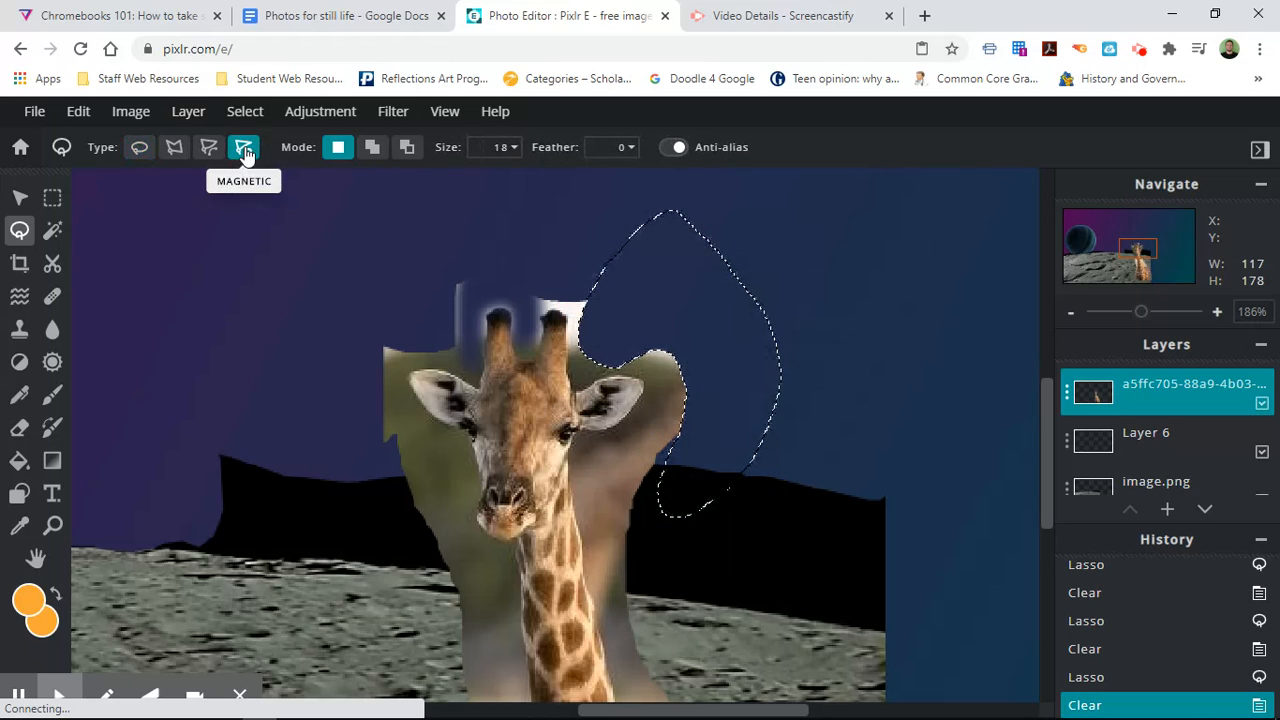
{"action": "left_click", "coordinate": [613, 152]}
{"action": "left_click_drag", "start_coordinate": [478, 180], "coordinate": [509, 180]}
{"action": "left_click", "coordinate": [463, 380]}
{"action": "mouse_move", "coordinate": [462, 378]}
{"action": "left_mouse_down"}
{"action": "mouse_move", "coordinate": [410, 369]}
{"action": "mouse_move", "coordinate": [454, 431]}
{"action": "mouse_move", "coordinate": [436, 446]}
{"action": "mouse_move", "coordinate": [374, 429]}
{"action": "mouse_move", "coordinate": [349, 366]}
{"action": "mouse_move", "coordinate": [374, 329]}
{"action": "mouse_move", "coordinate": [417, 327]}
{"action": "mouse_move", "coordinate": [470, 362]}
{"action": "mouse_move", "coordinate": [475, 378]}
{"action": "mouse_move", "coordinate": [463, 380]}
{"action": "left_mouse_up"}
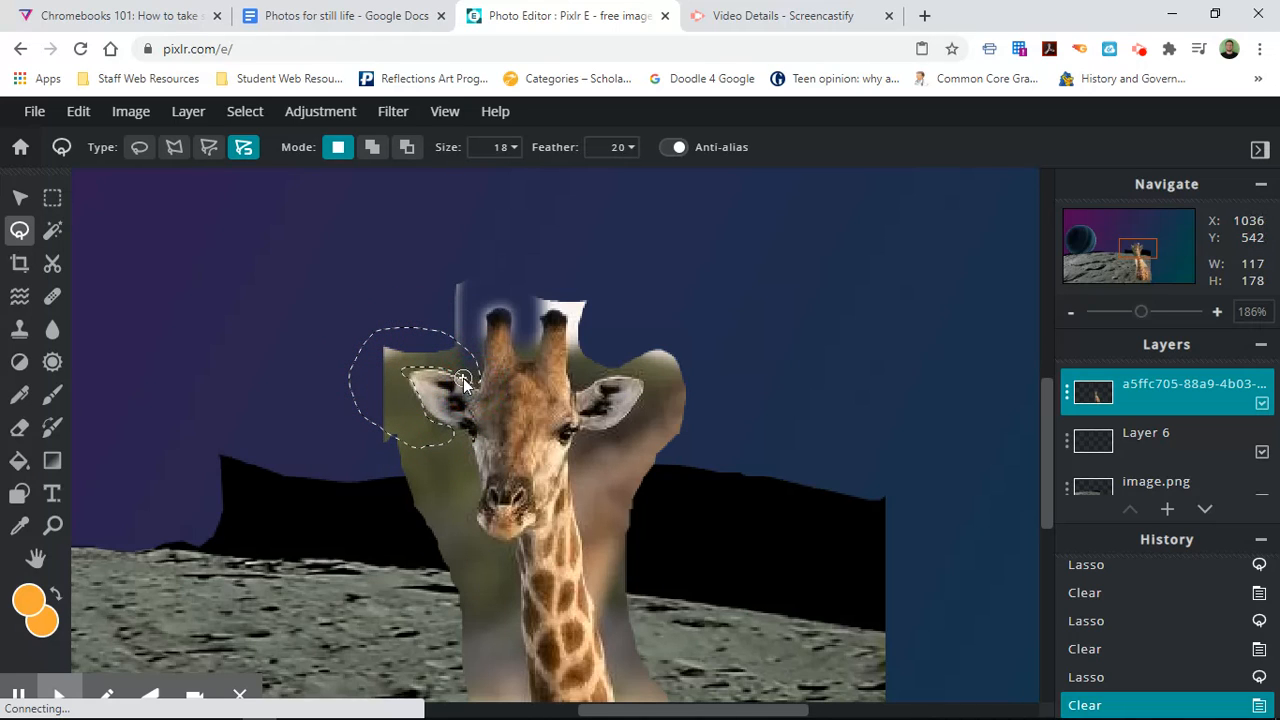
{"action": "left_click_drag", "start_coordinate": [463, 380], "coordinate": [464, 384]}
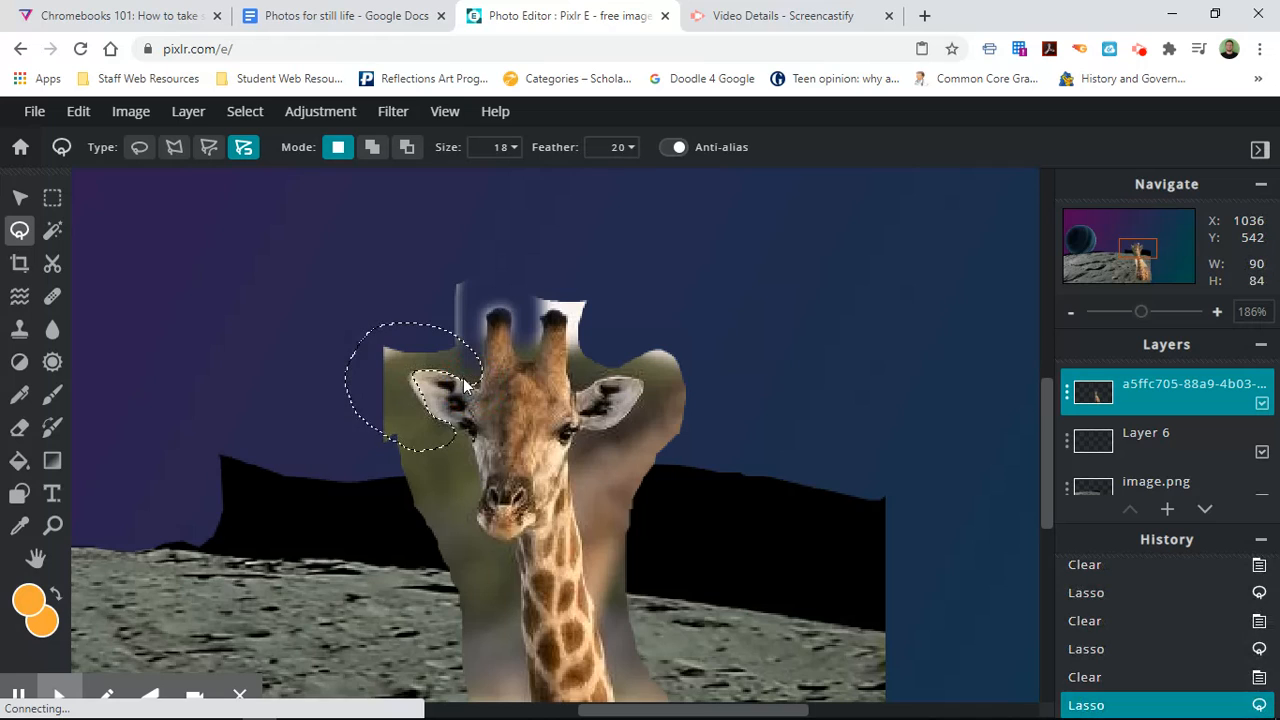
{"action": "key", "text": "Delete"}
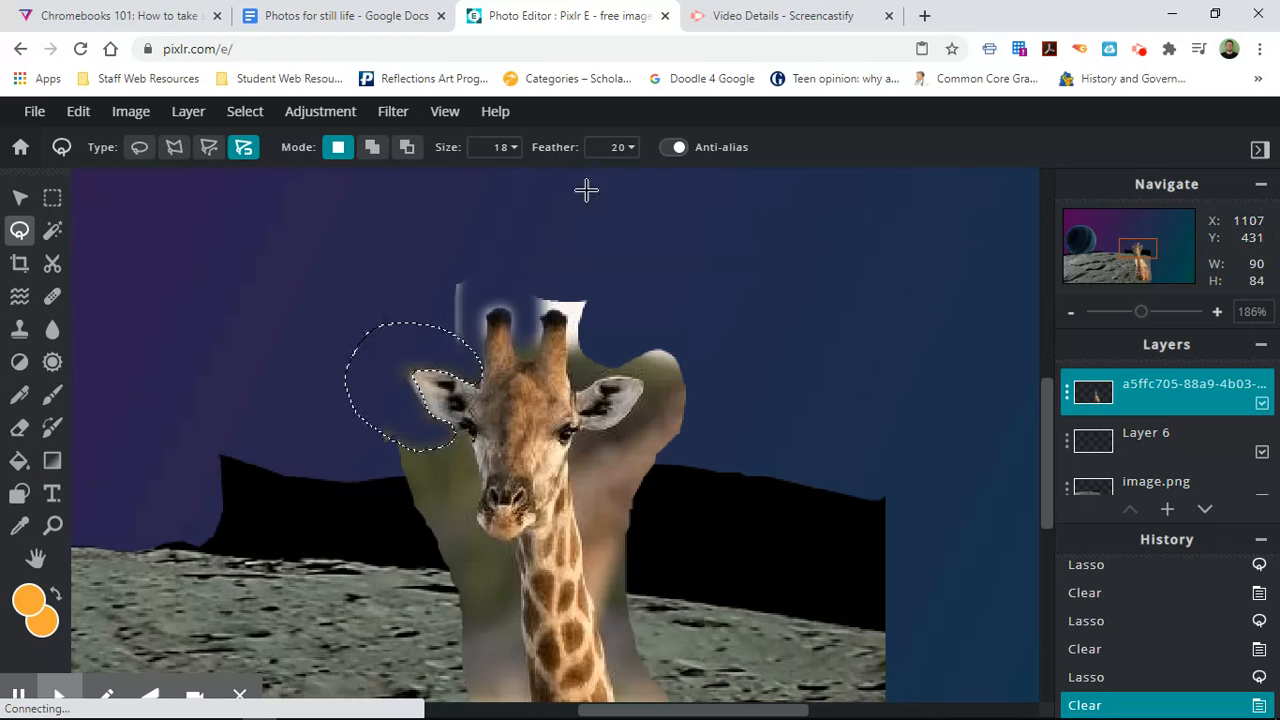
{"action": "left_click", "coordinate": [258, 113]}
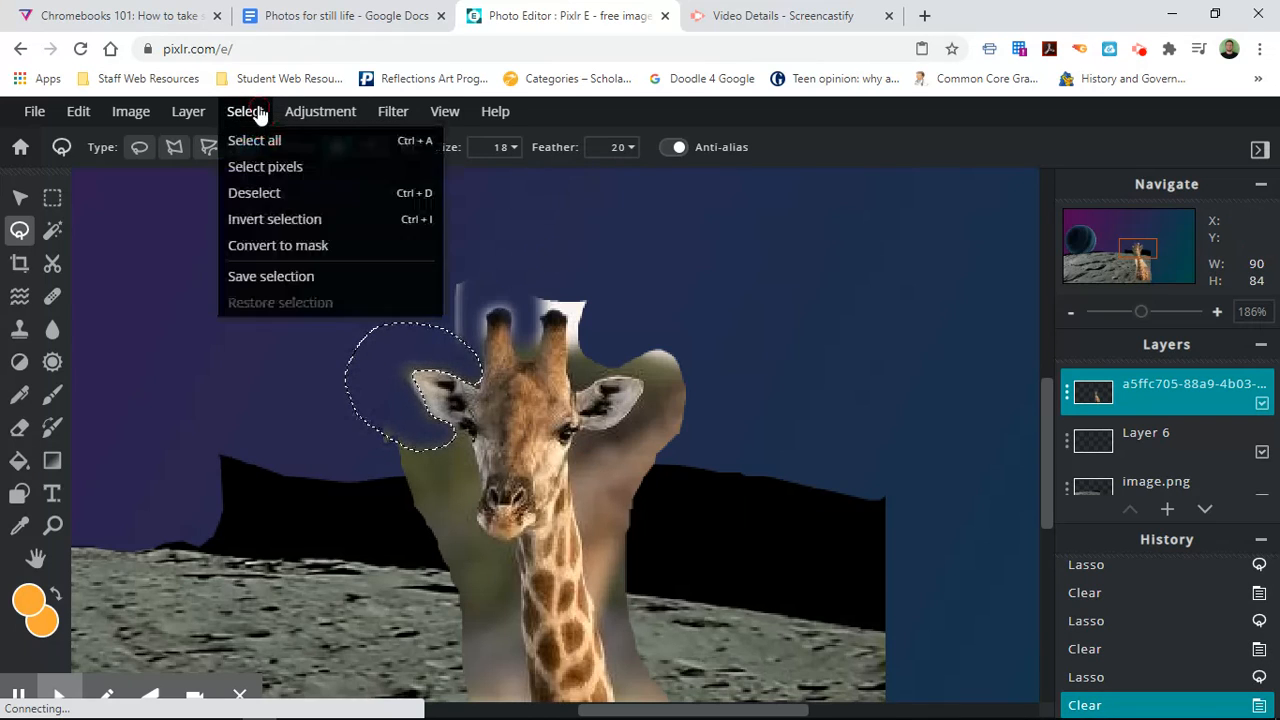
{"action": "left_click", "coordinate": [262, 194]}
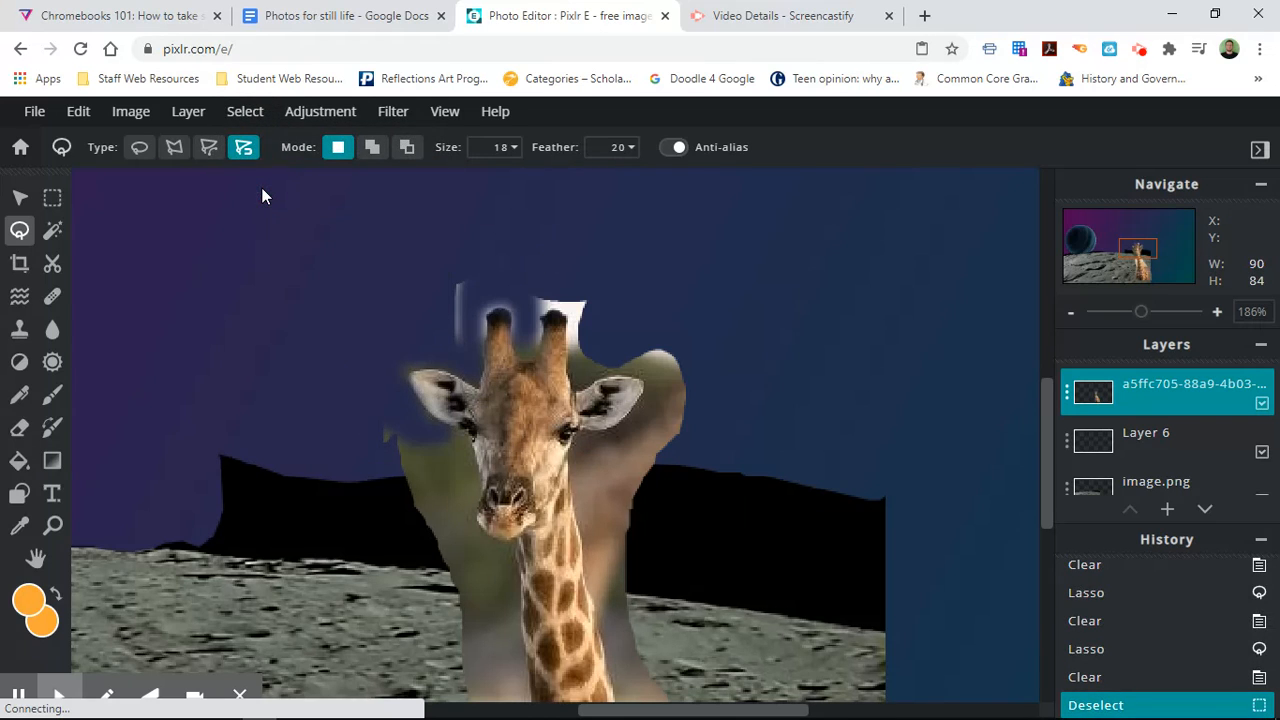